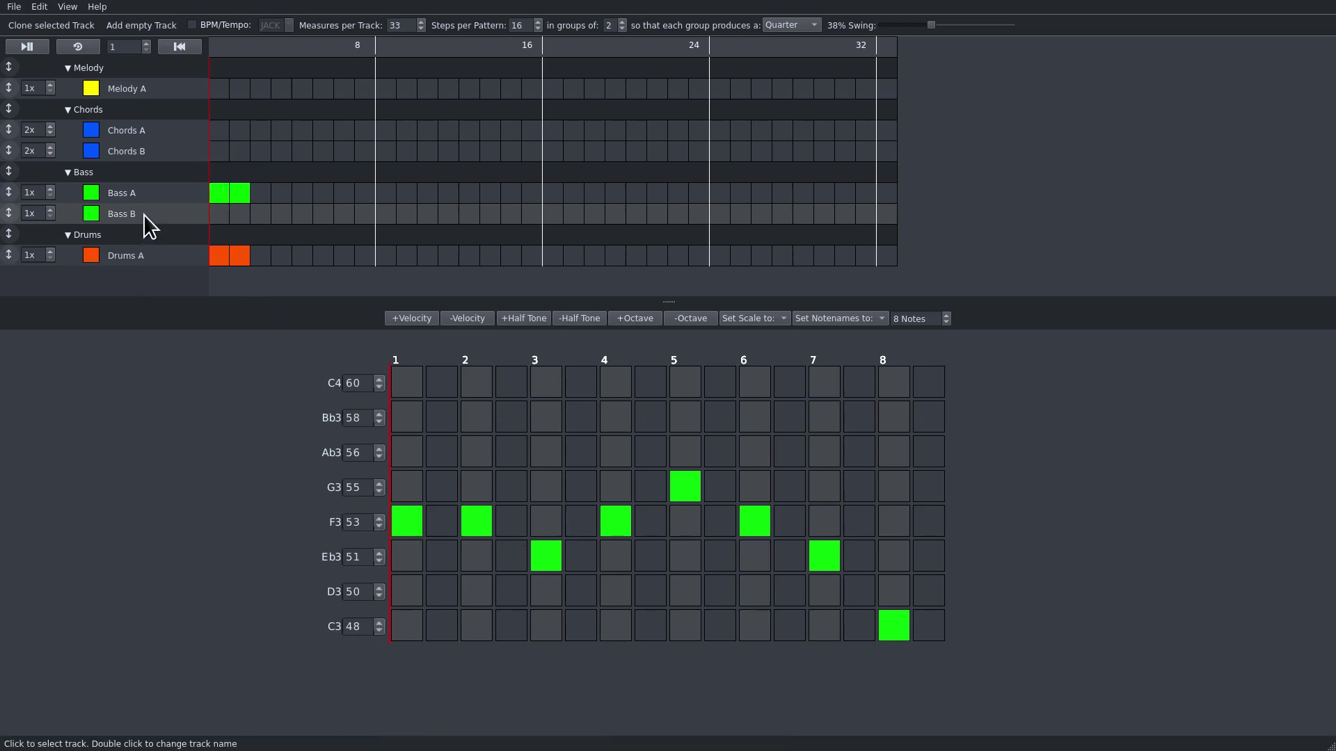
Start playback, then rewind to the song's beginning while it keeps playing
left_click(35, 46)
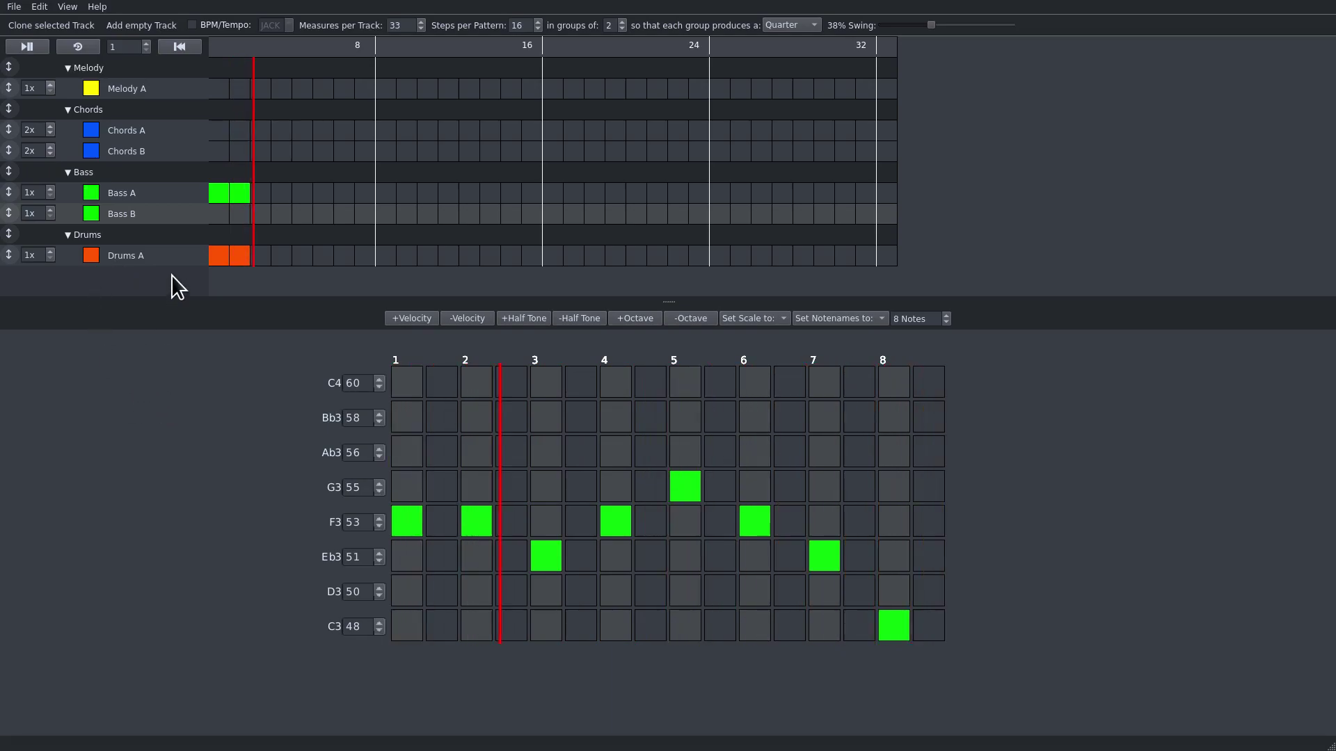
left_click(185, 44)
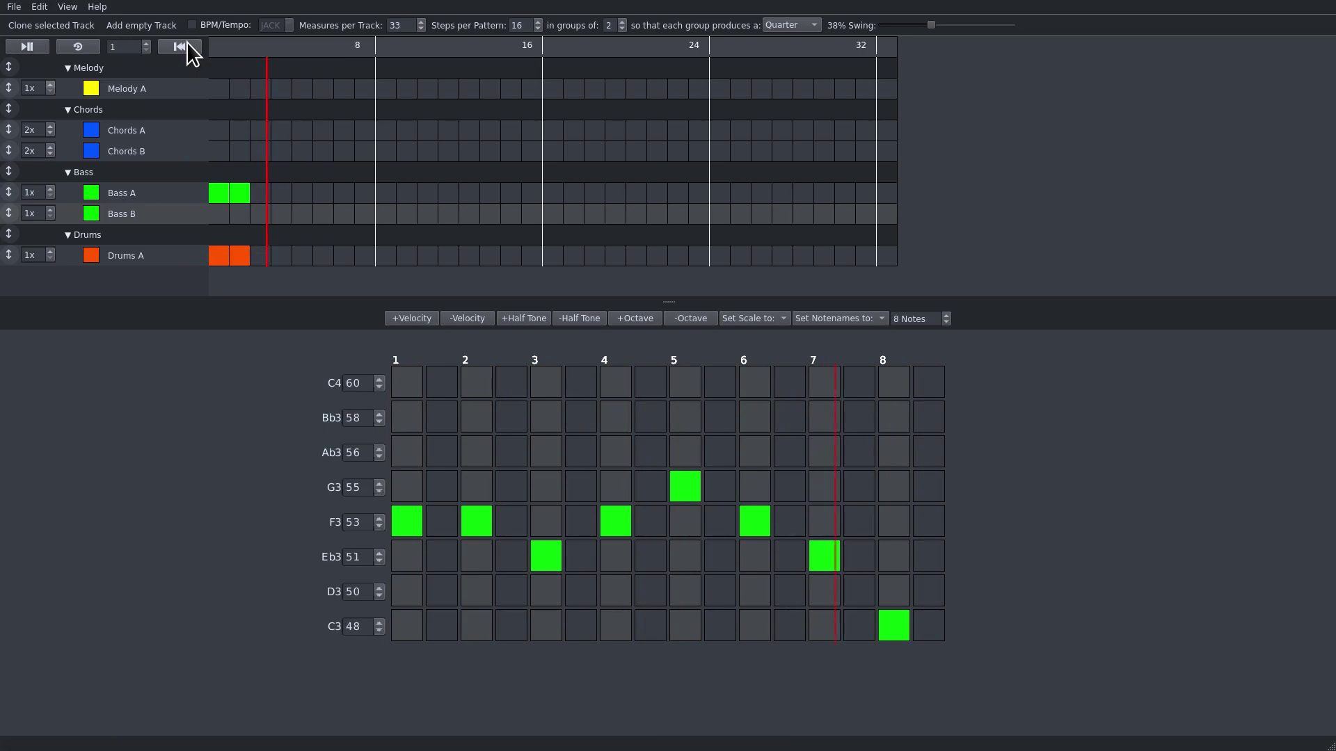
Pause, set the playback position inside measure 2, and turn on measure looping
left_click(30, 53)
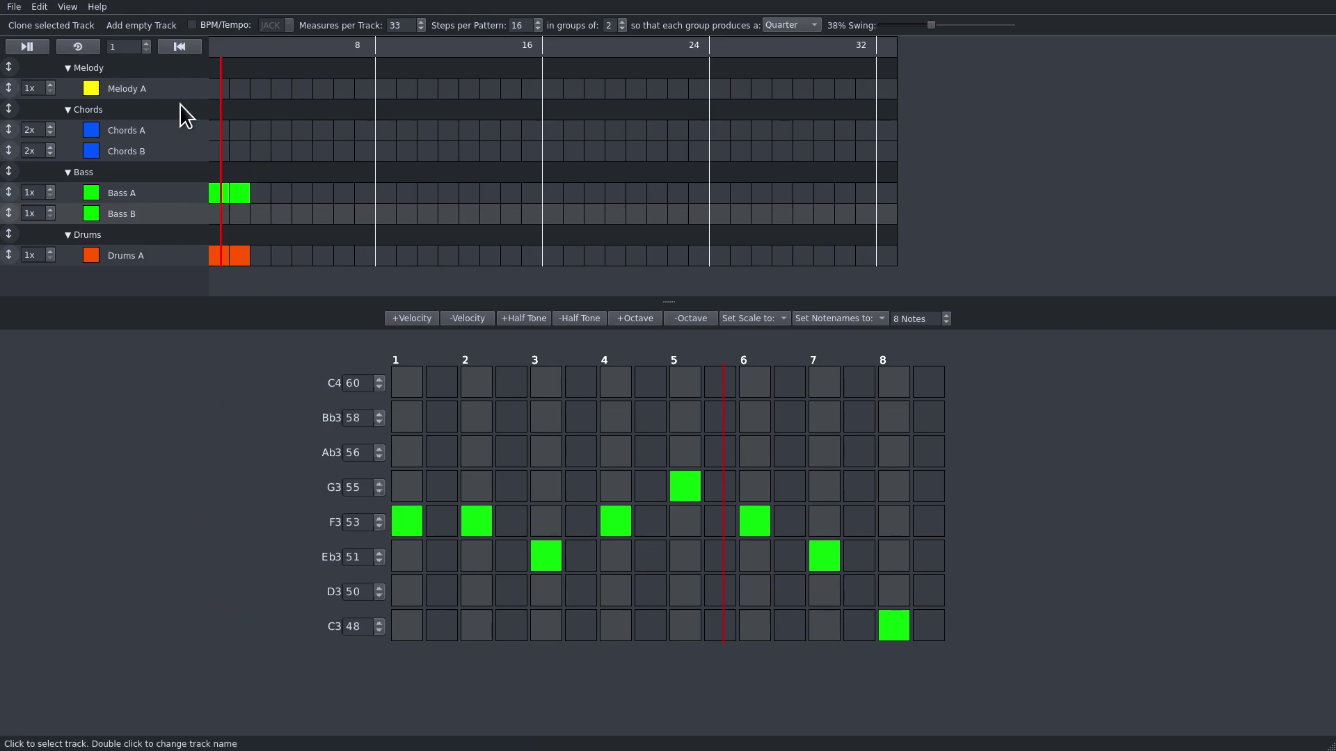
left_click(236, 44)
left_click(242, 46)
left_click(257, 48)
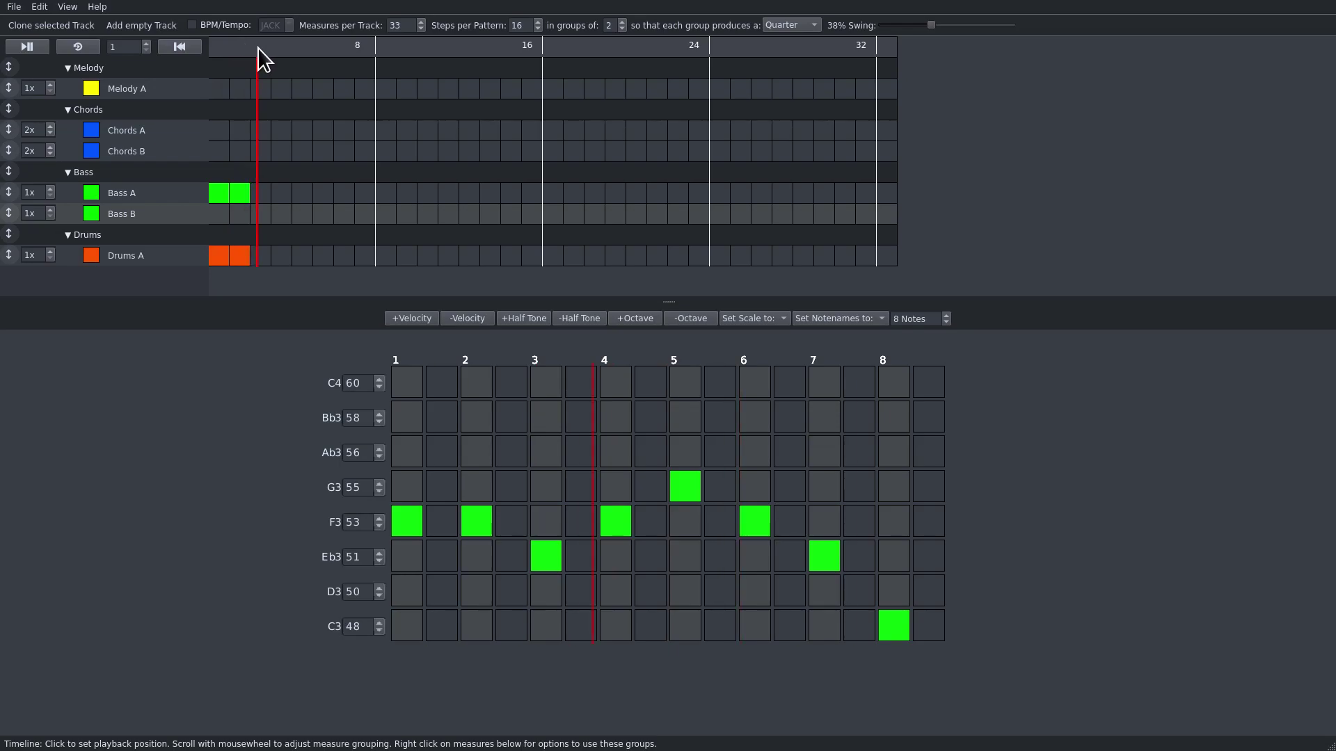
left_click(232, 49)
key("space")
key("l")
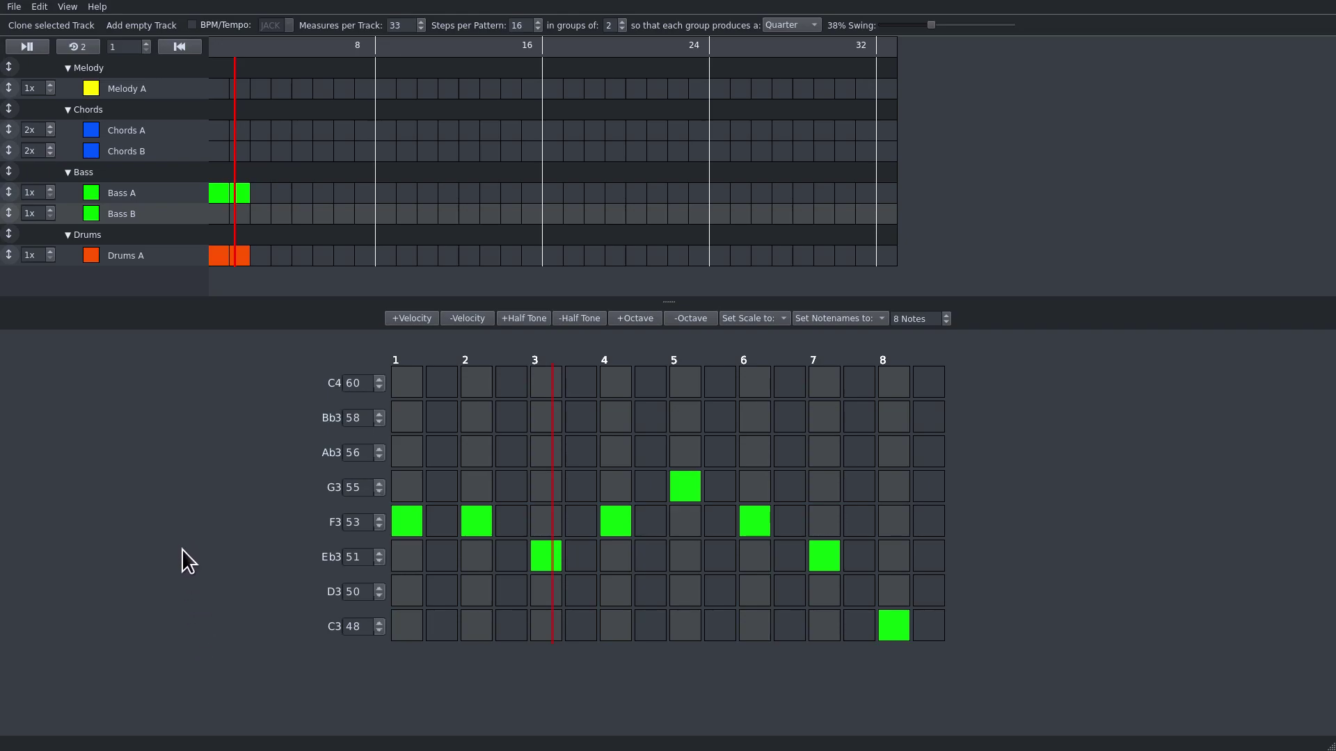
Move the loop to measure 3, add Drums A and Bass B there, and shadow Bass A
left_click(100, 46)
left_click_drag(246, 53, 254, 47)
left_click(259, 256)
left_click(268, 218)
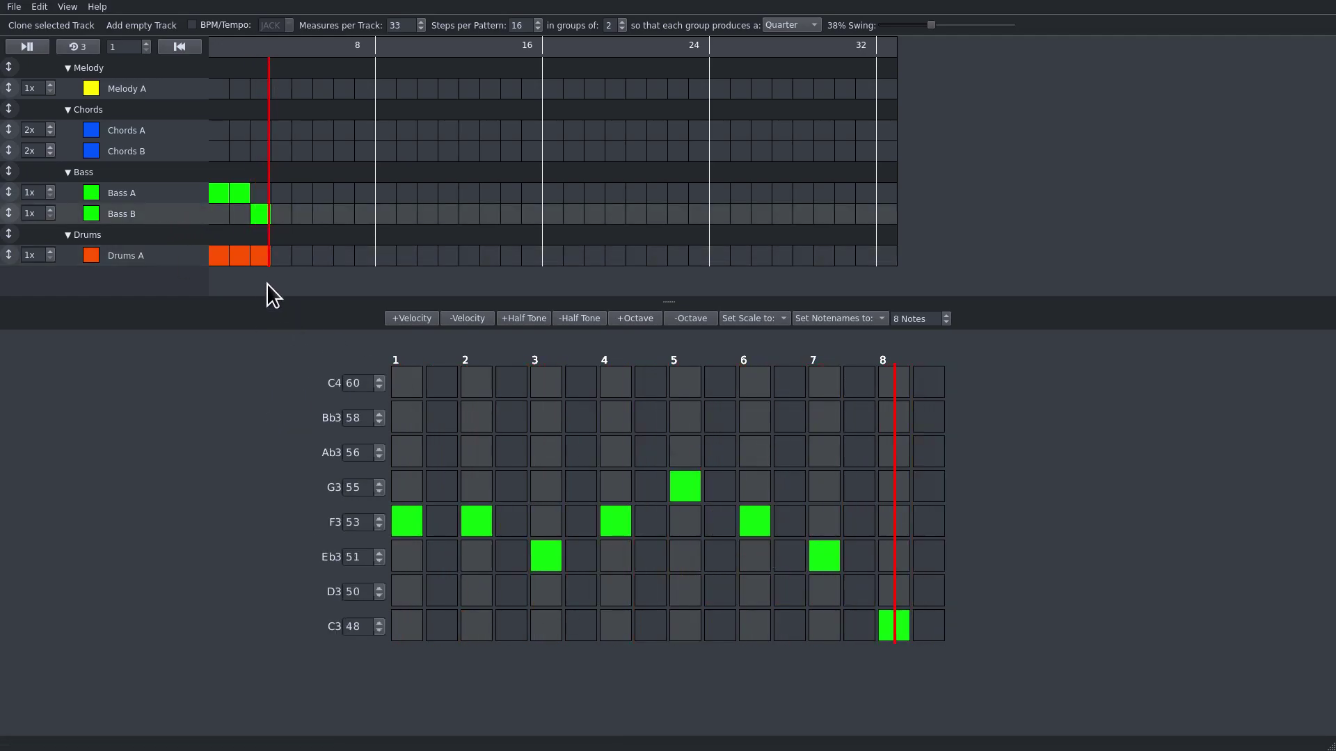
middle_click(259, 195)
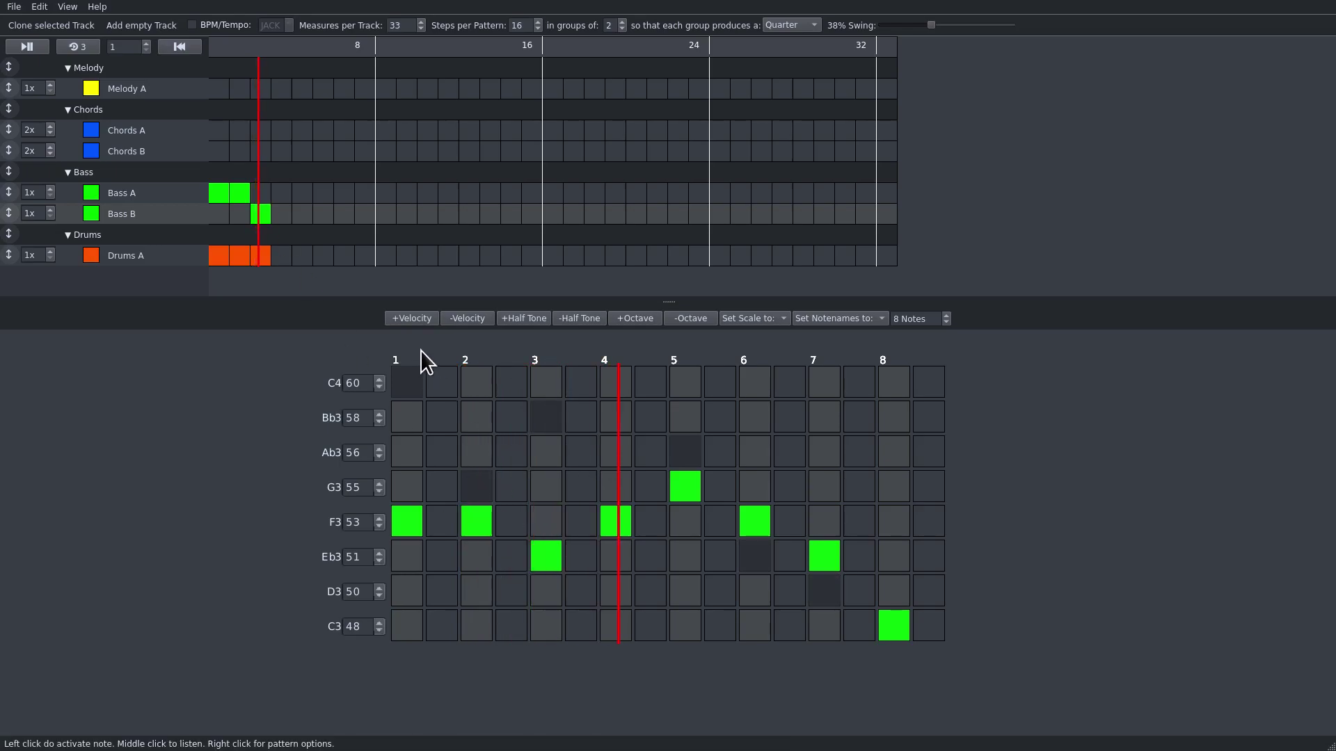
Remove Bass B's second F3 note and add a short F3 after step 6
left_click(481, 517)
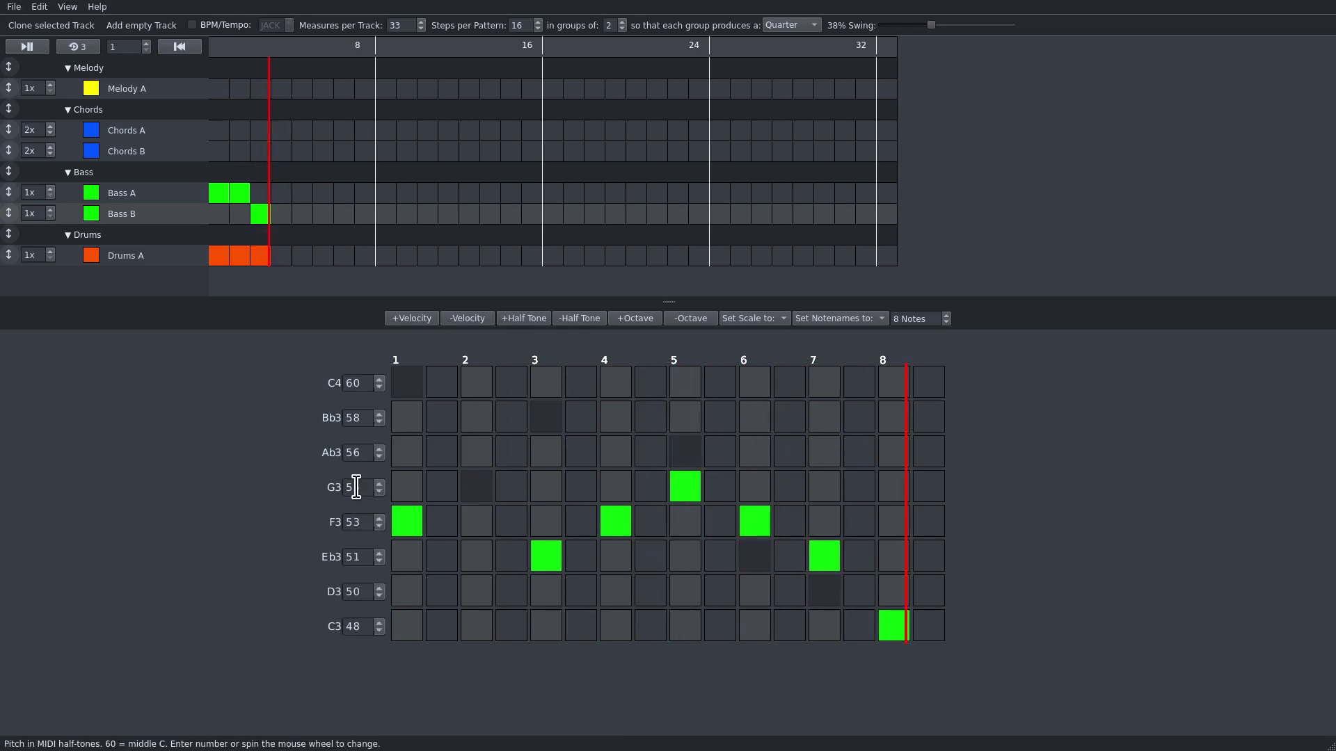
scroll(358, 487, "down", 1)
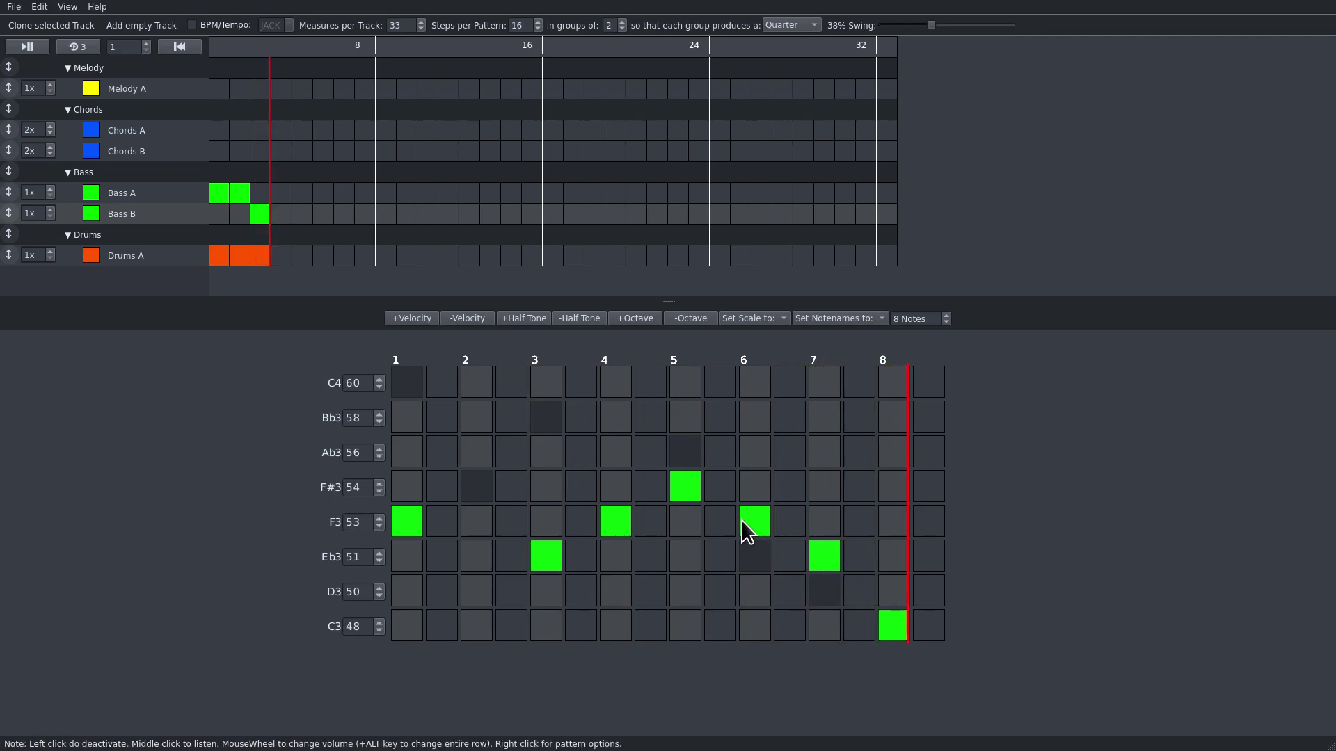
scroll(745, 520, "down", 3)
left_click(782, 526)
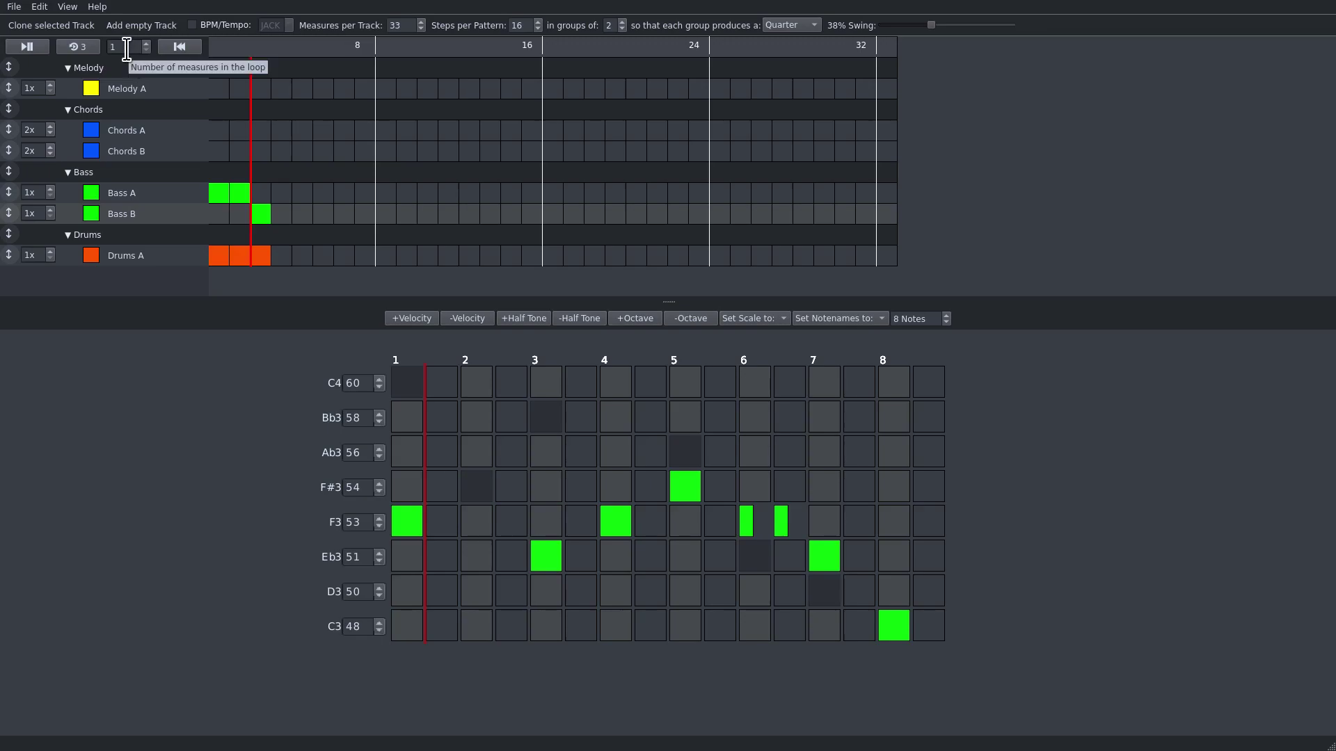
Raise the loop length from 1 to 2 measures and start playback
scroll(126, 49, "up", 1)
key("space")
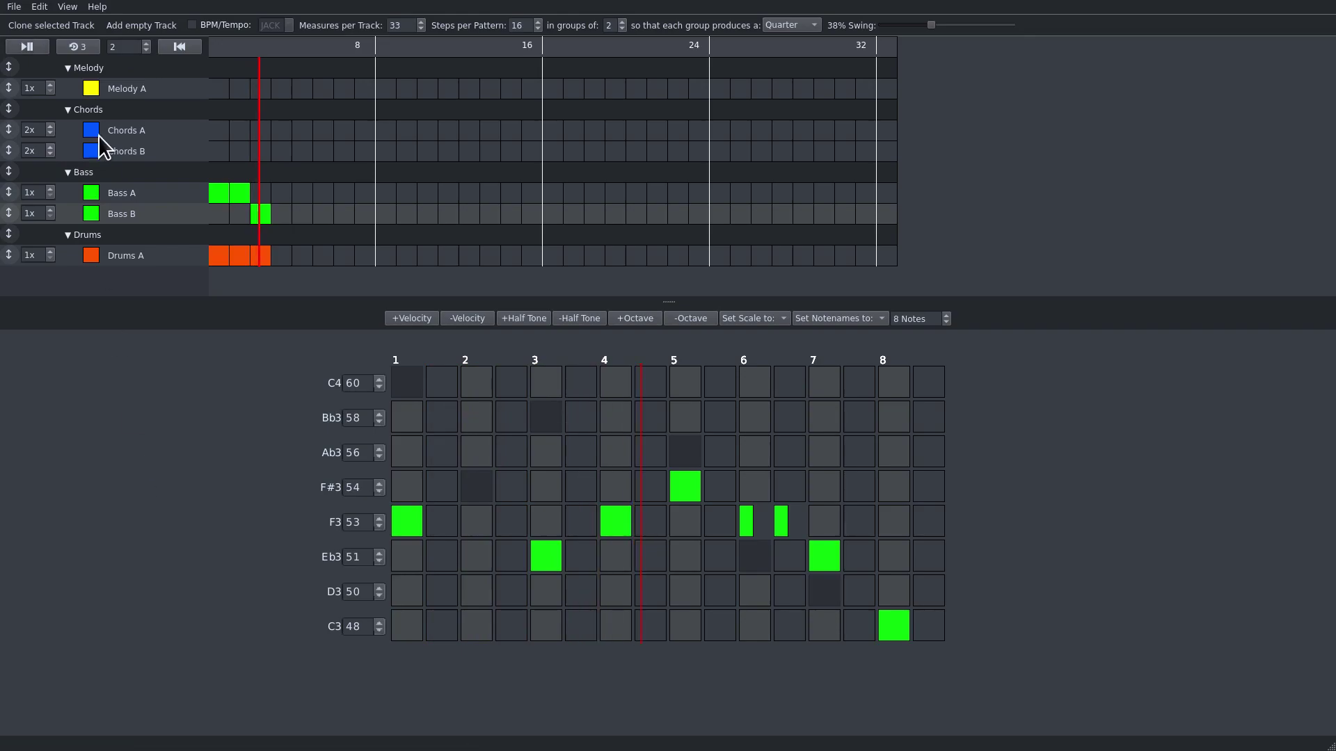
Select Chords A, place it in measures 1–4, and clear its Eb3 and C3 notes
left_click(129, 131)
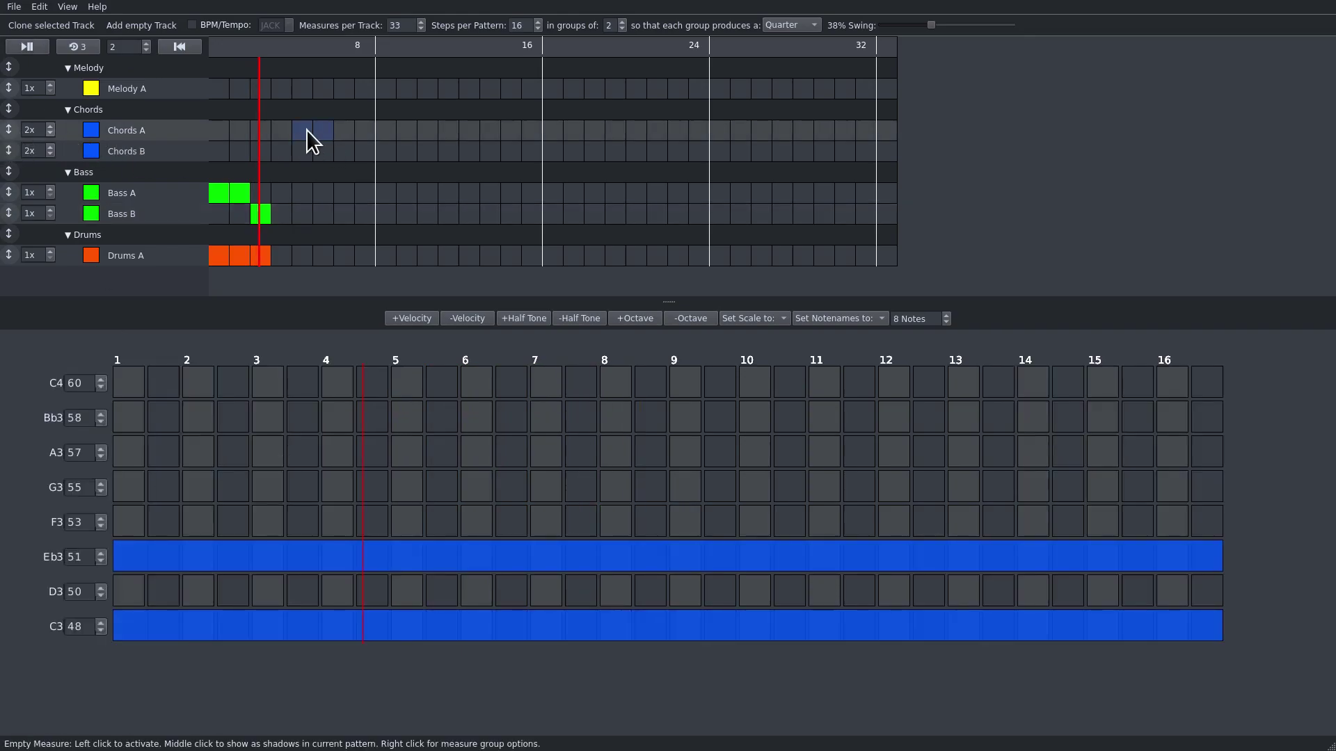
left_click(244, 130)
left_click(263, 132)
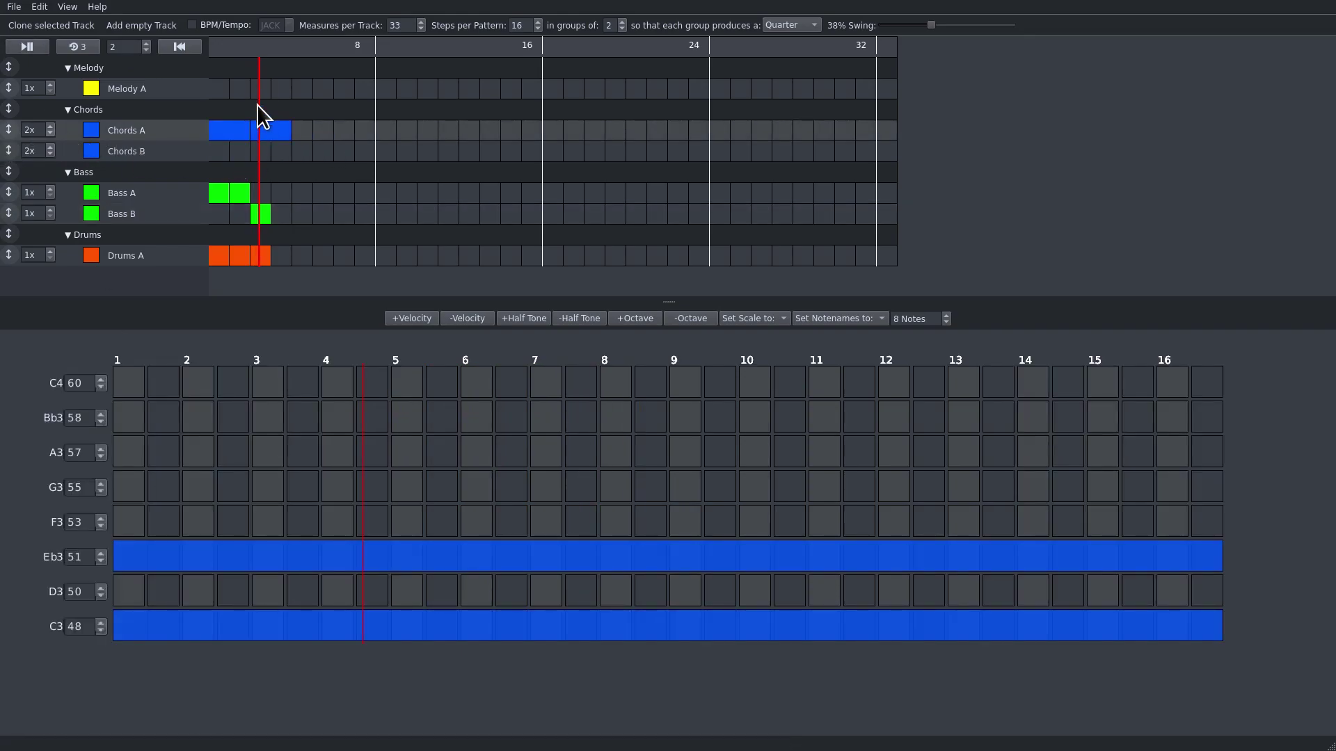
key("space")
left_click(128, 562)
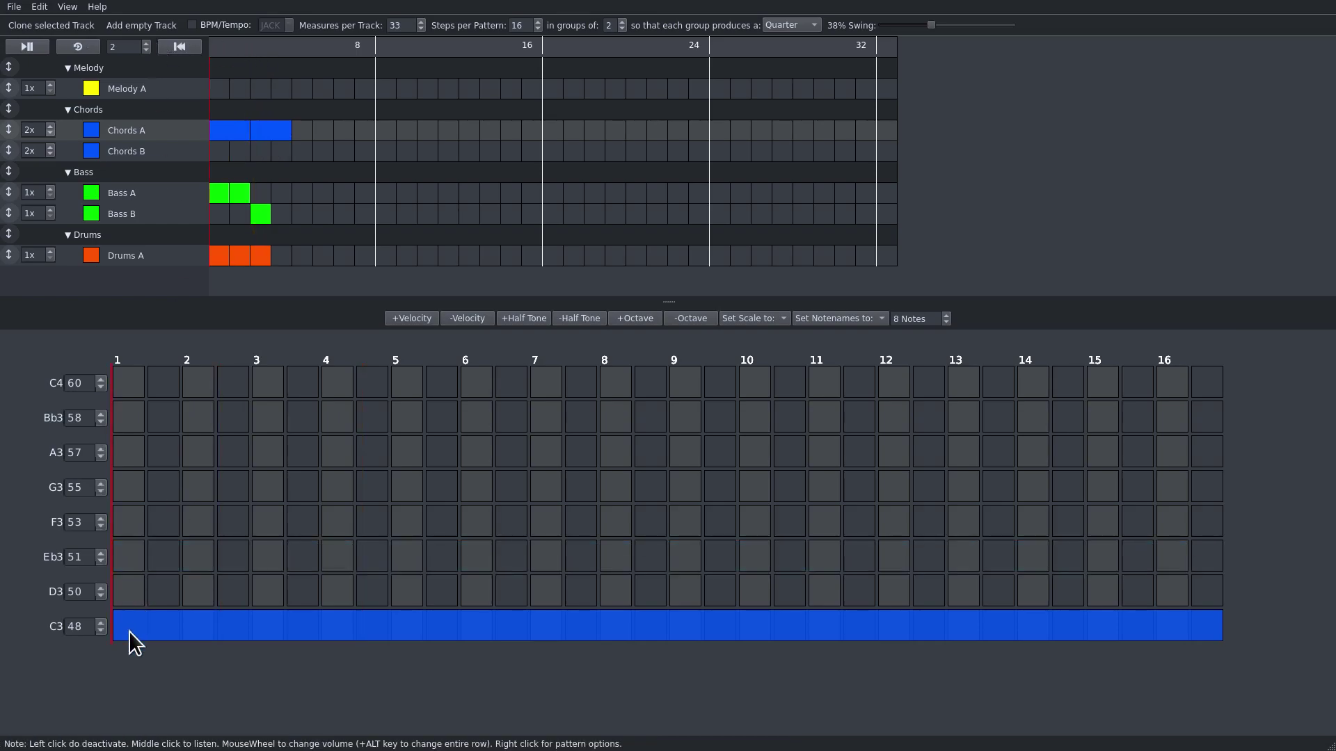
left_click(128, 632)
key("space")
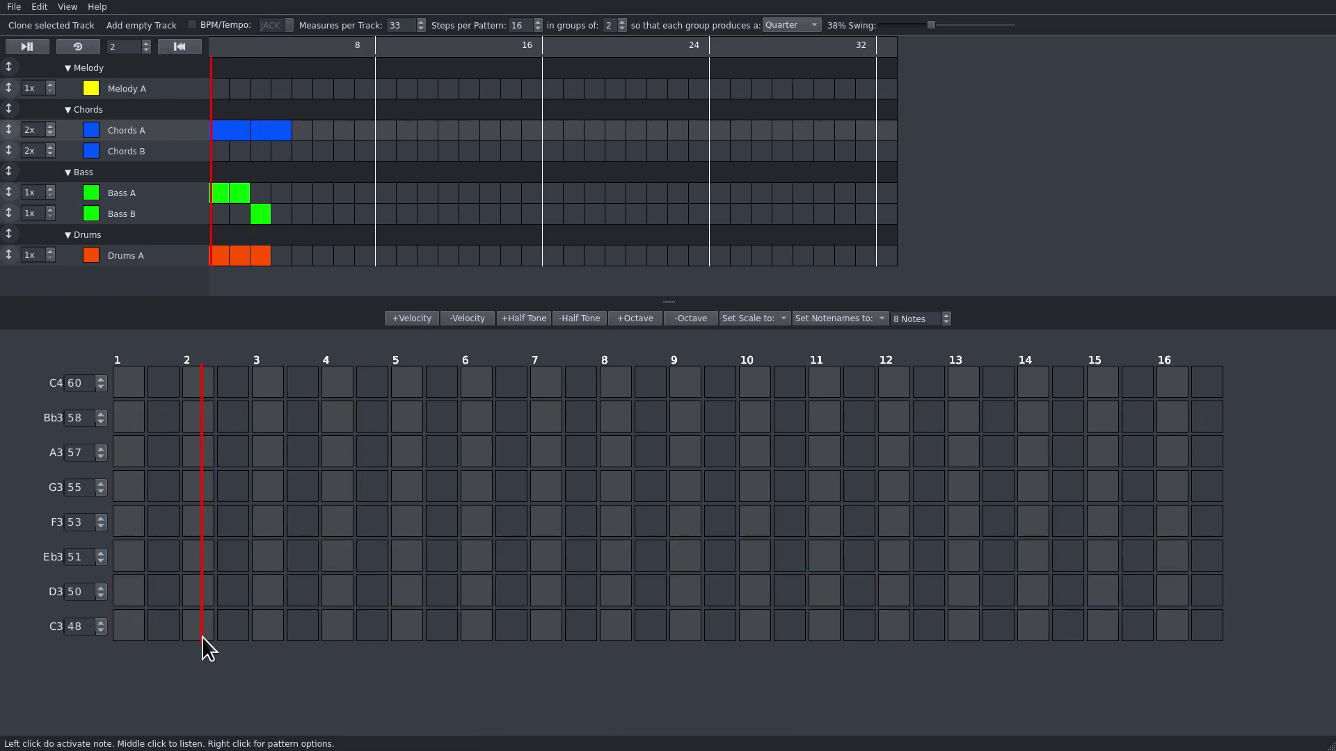
Fill the C3 and F3 rows of Chords A and remove it from measures 3 and 4
left_click(136, 625)
left_click_drag(136, 624, 1240, 635)
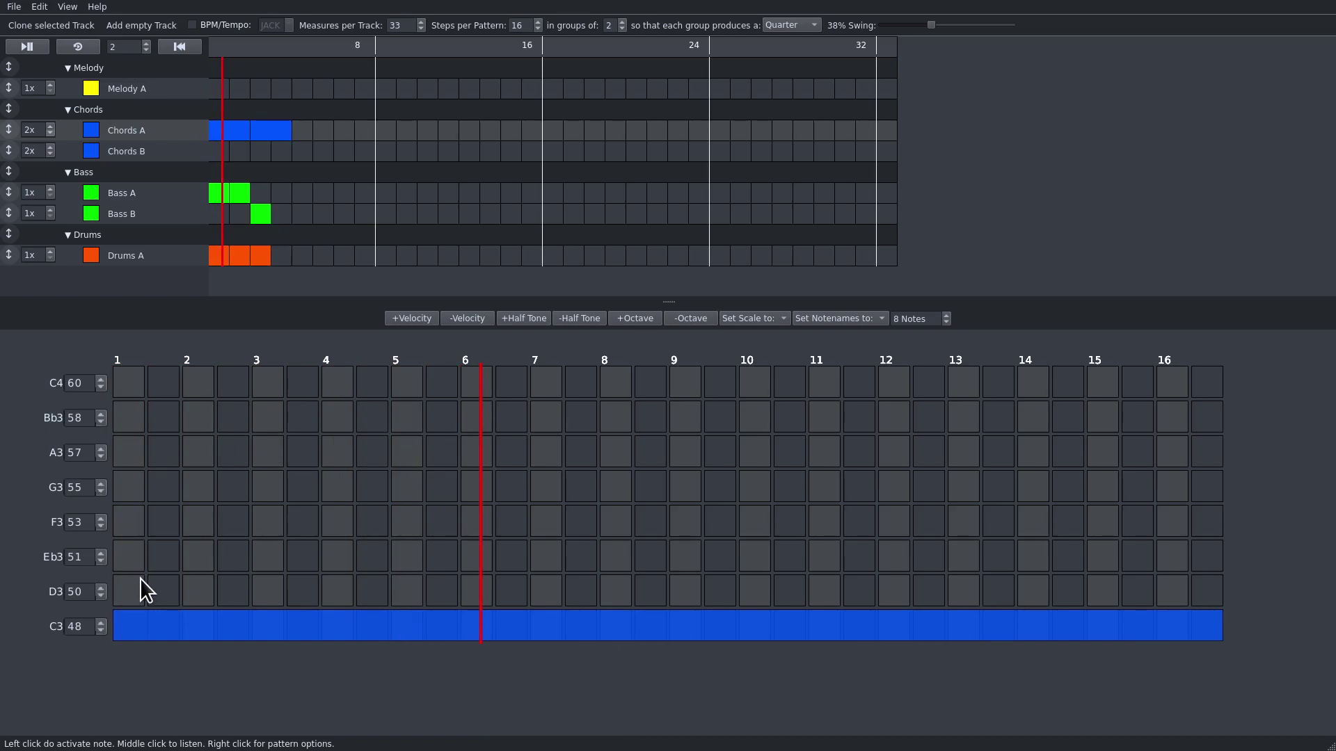
left_click_drag(119, 515, 1300, 650)
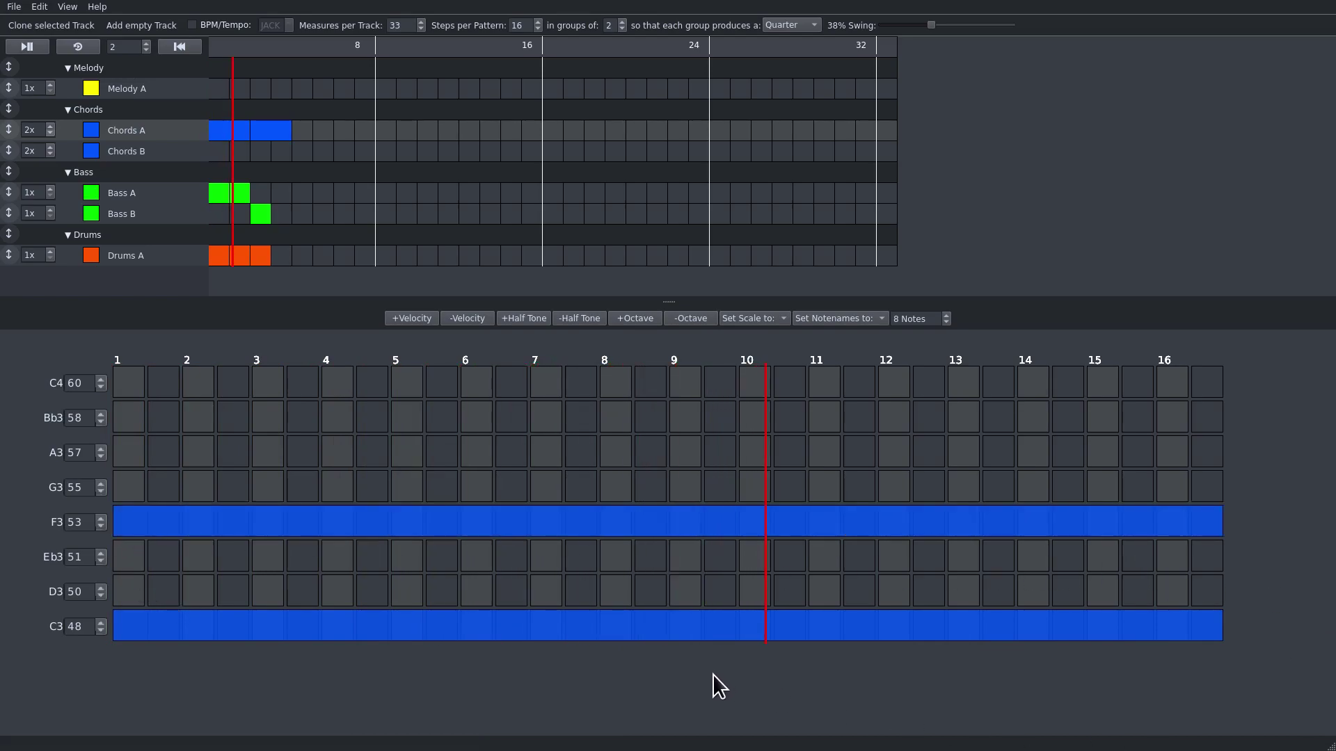
left_click_drag(264, 131, 274, 198)
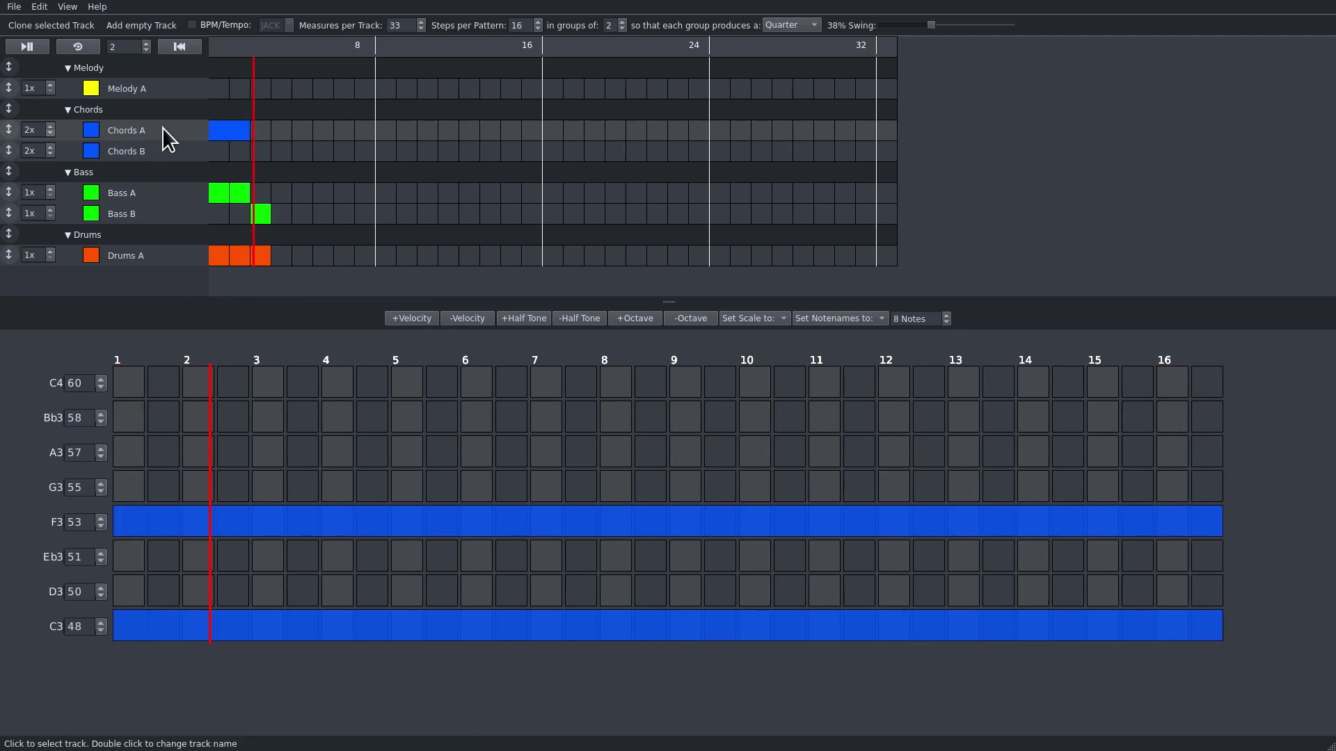
left_click(179, 48)
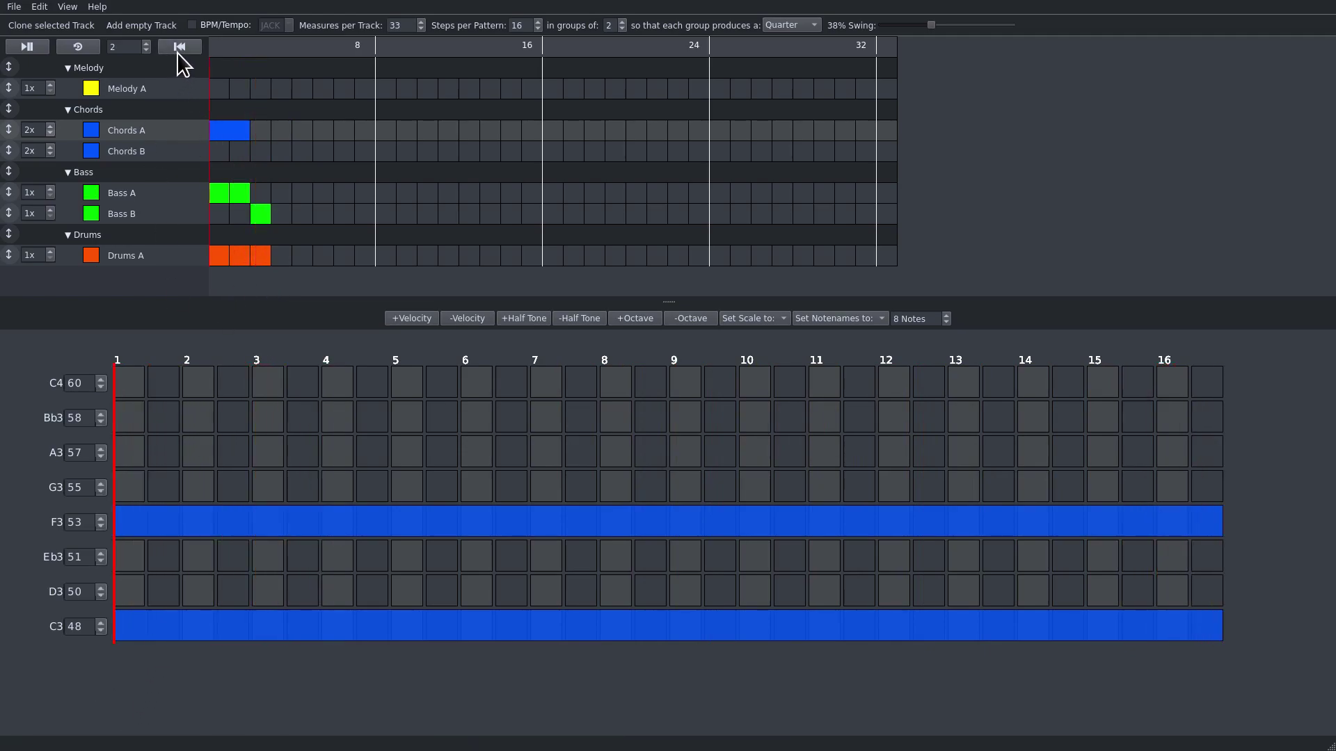
left_click(85, 48)
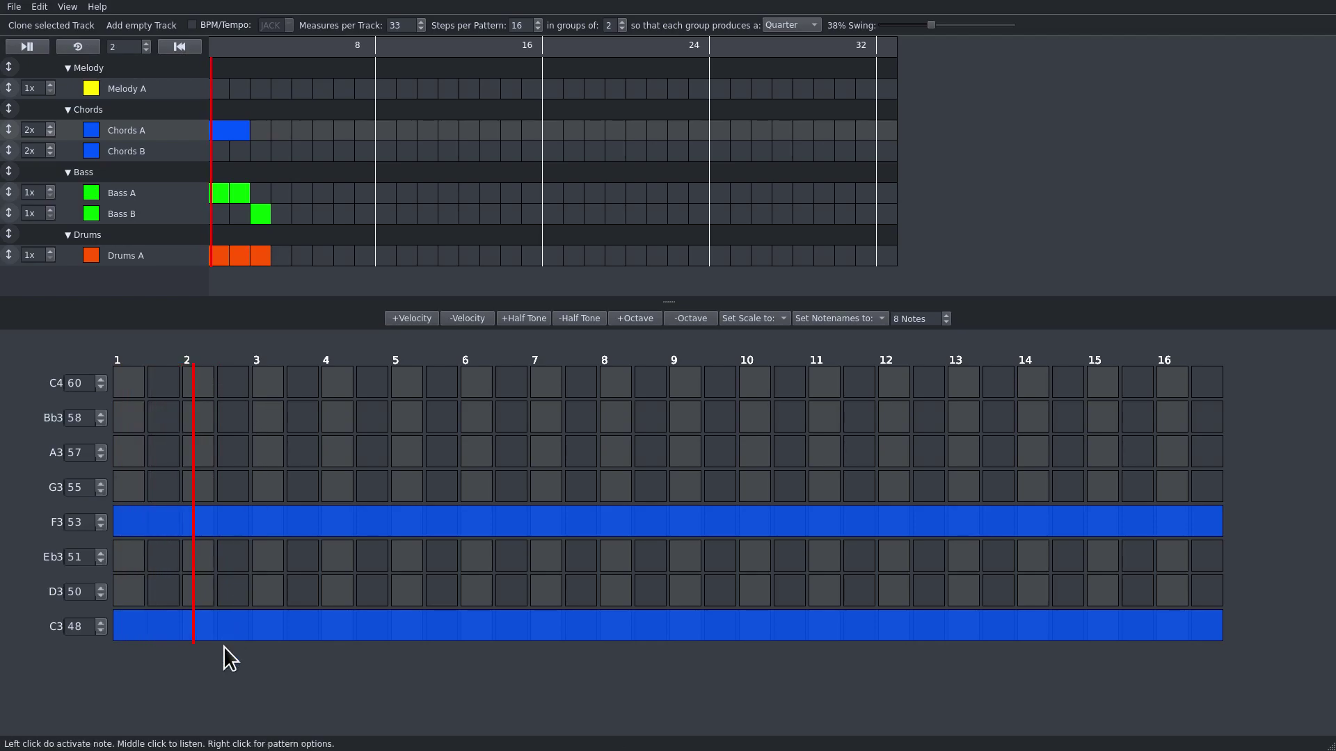
Clear F3 and hold Eb3 and Bb3 across all 16 steps while looping measure 1
left_click(137, 525)
left_click_drag(132, 554, 1258, 574)
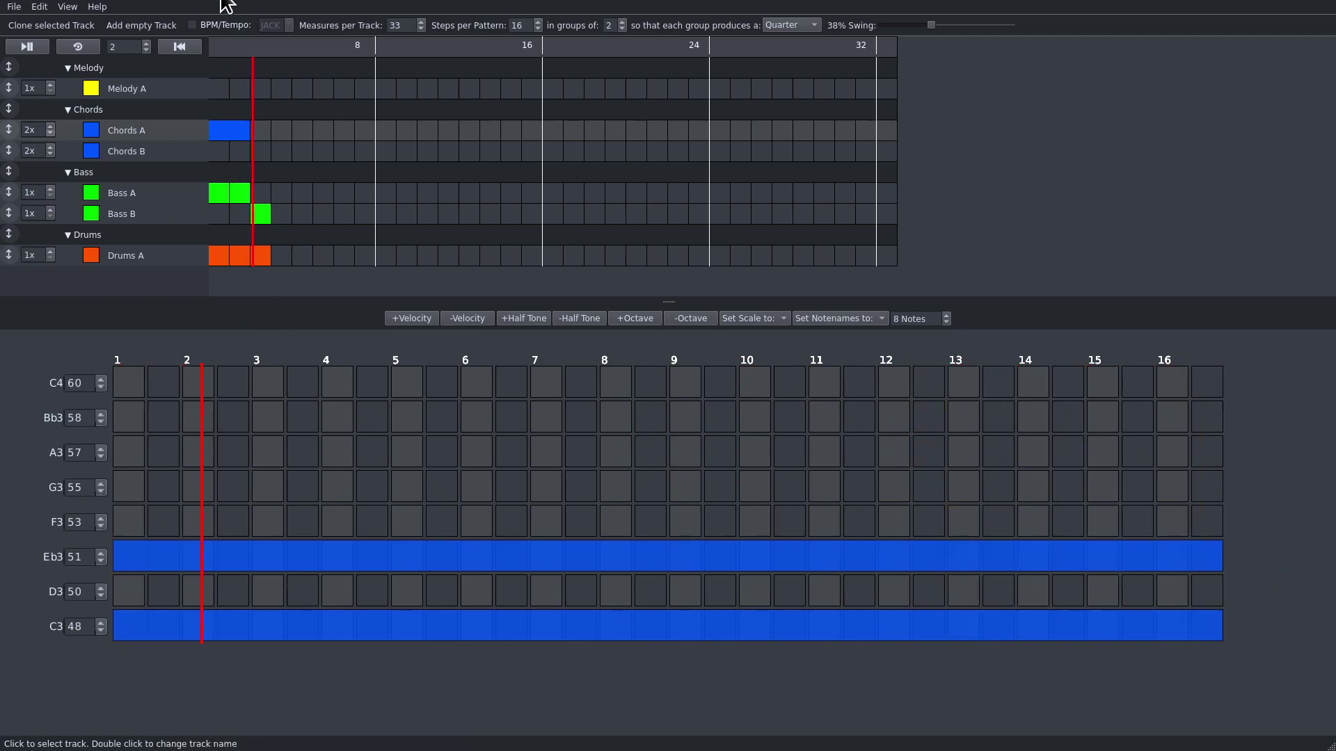
left_click(179, 47)
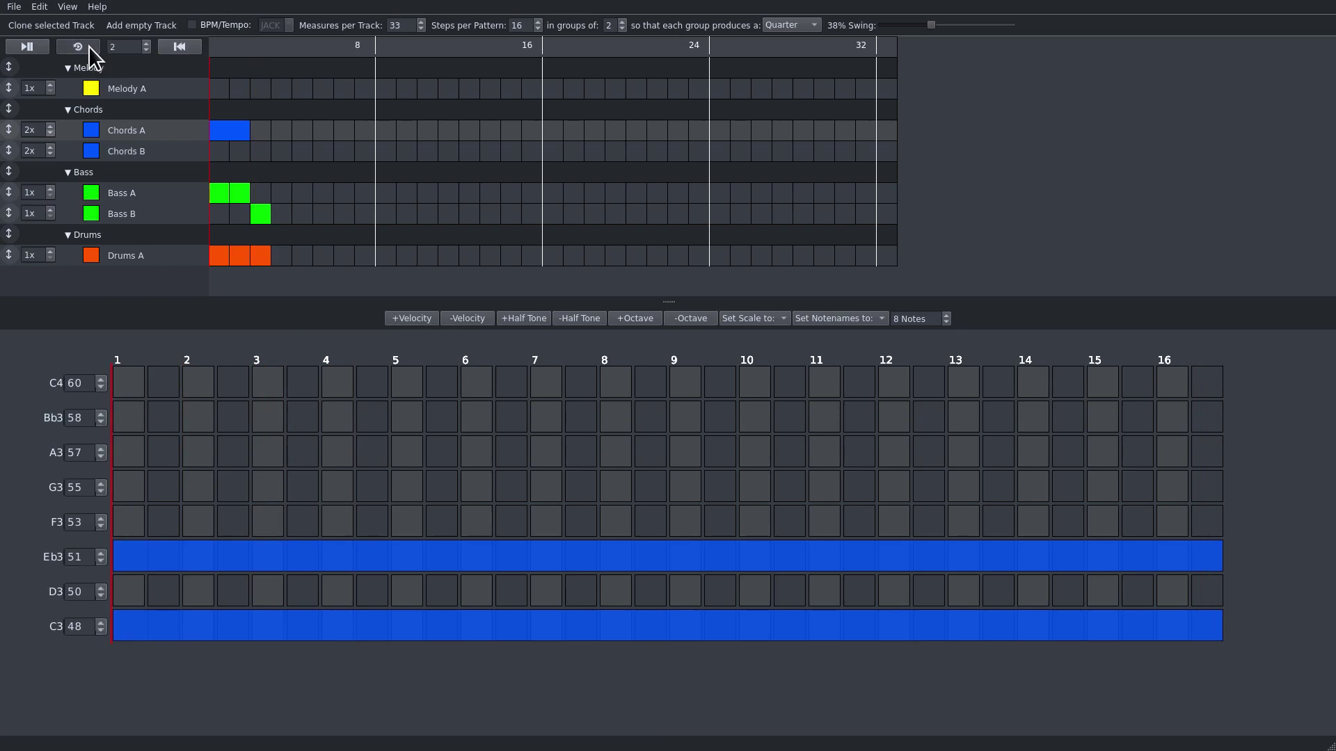
left_click(85, 47)
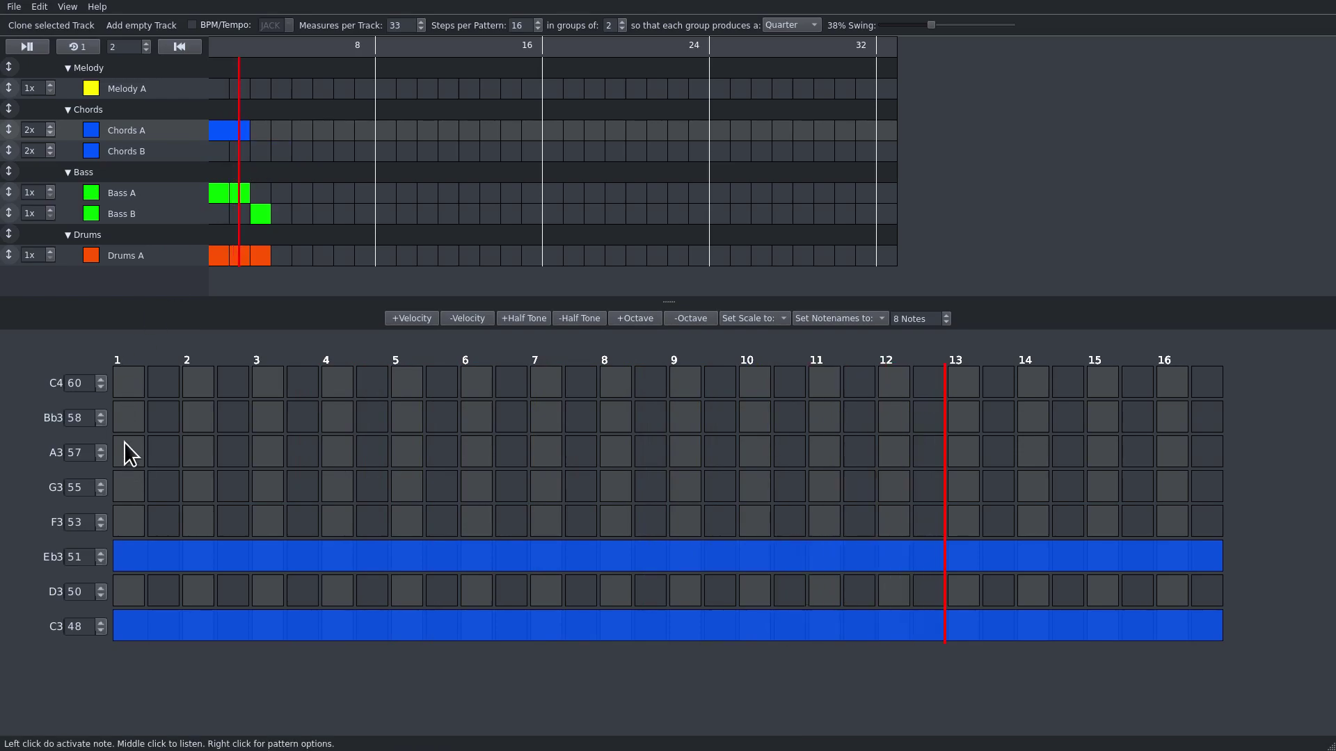
left_click(132, 415)
left_click_drag(351, 442, 1315, 498)
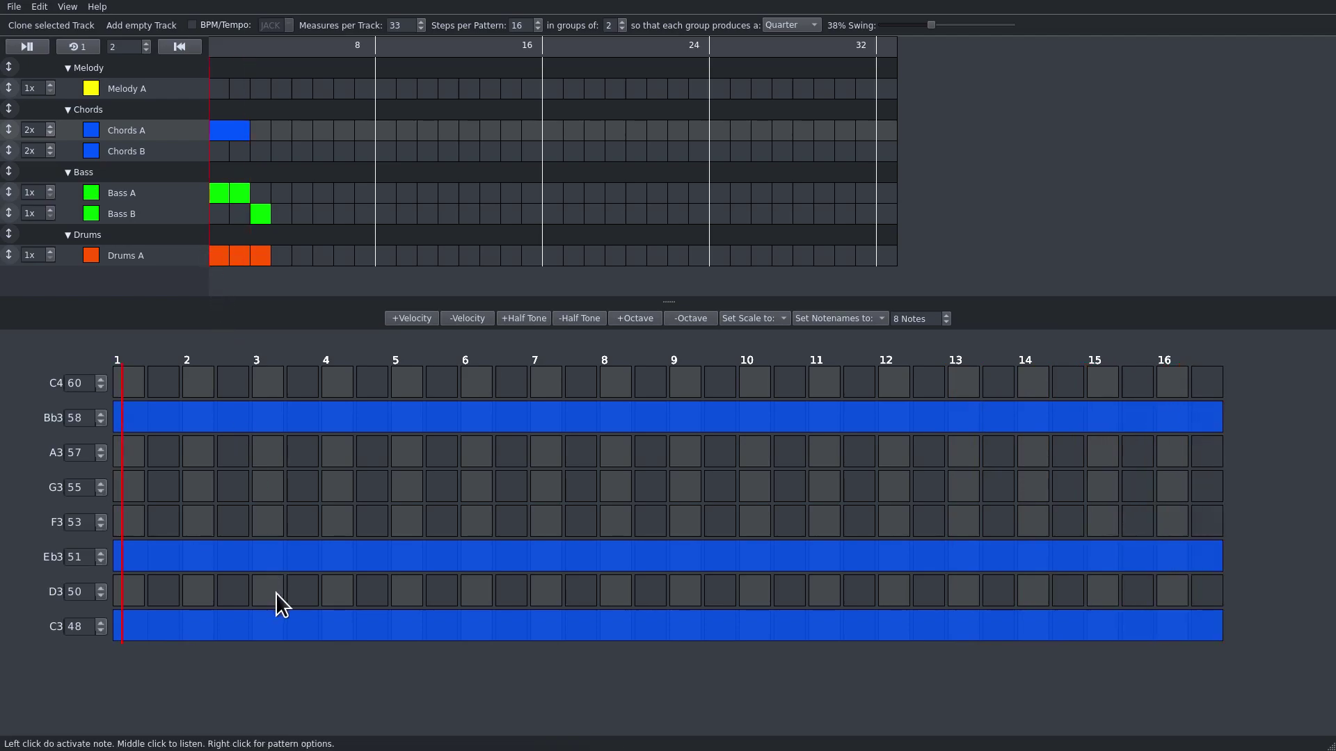
Place Chords B after Chords A, extend Bass B and Drums A a measure, and select Chords B
left_click(261, 152)
left_click(255, 50)
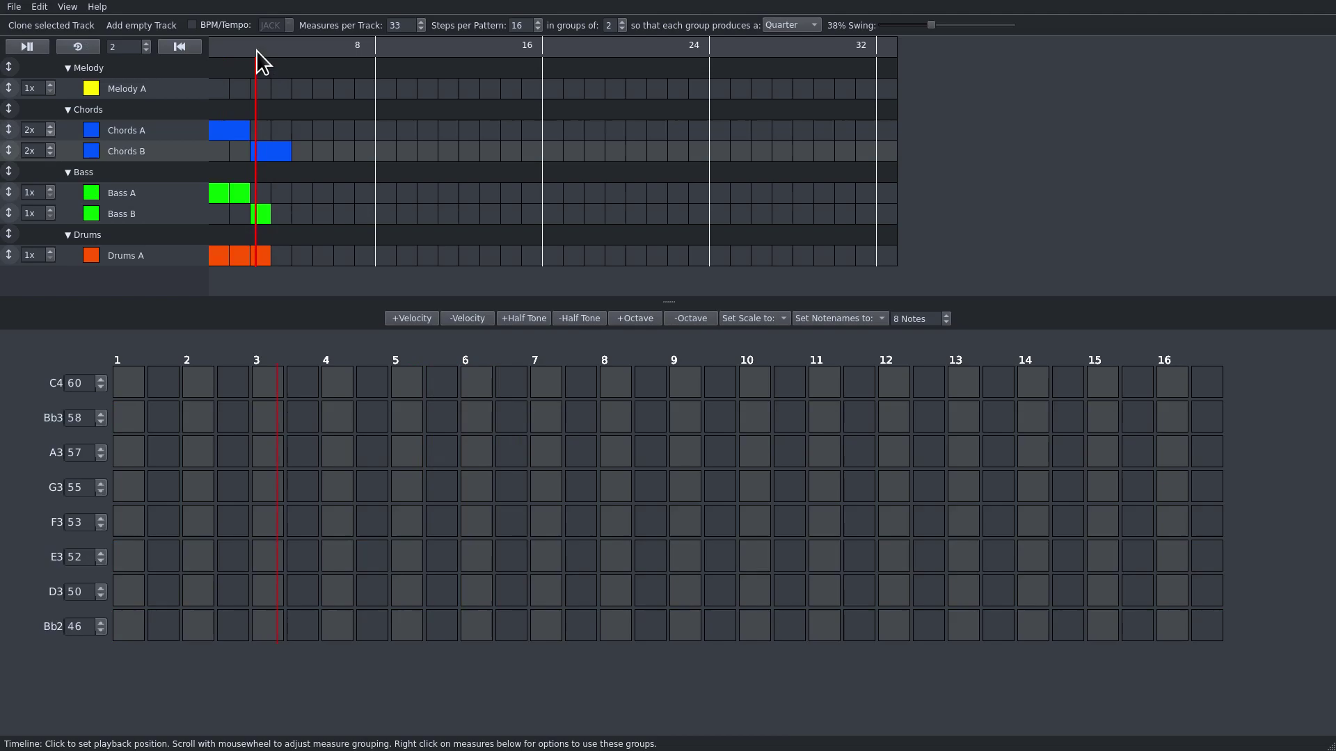
left_click(283, 217)
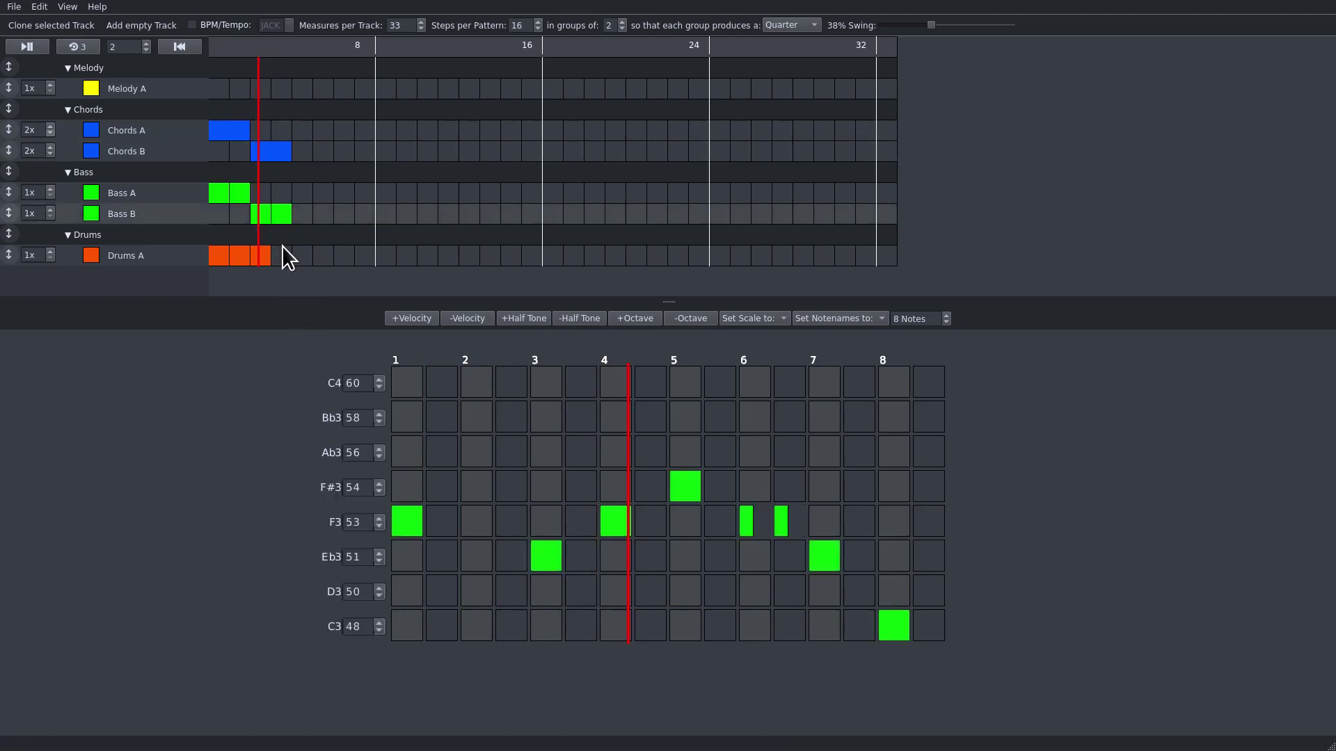
left_click(281, 256)
left_click(132, 146)
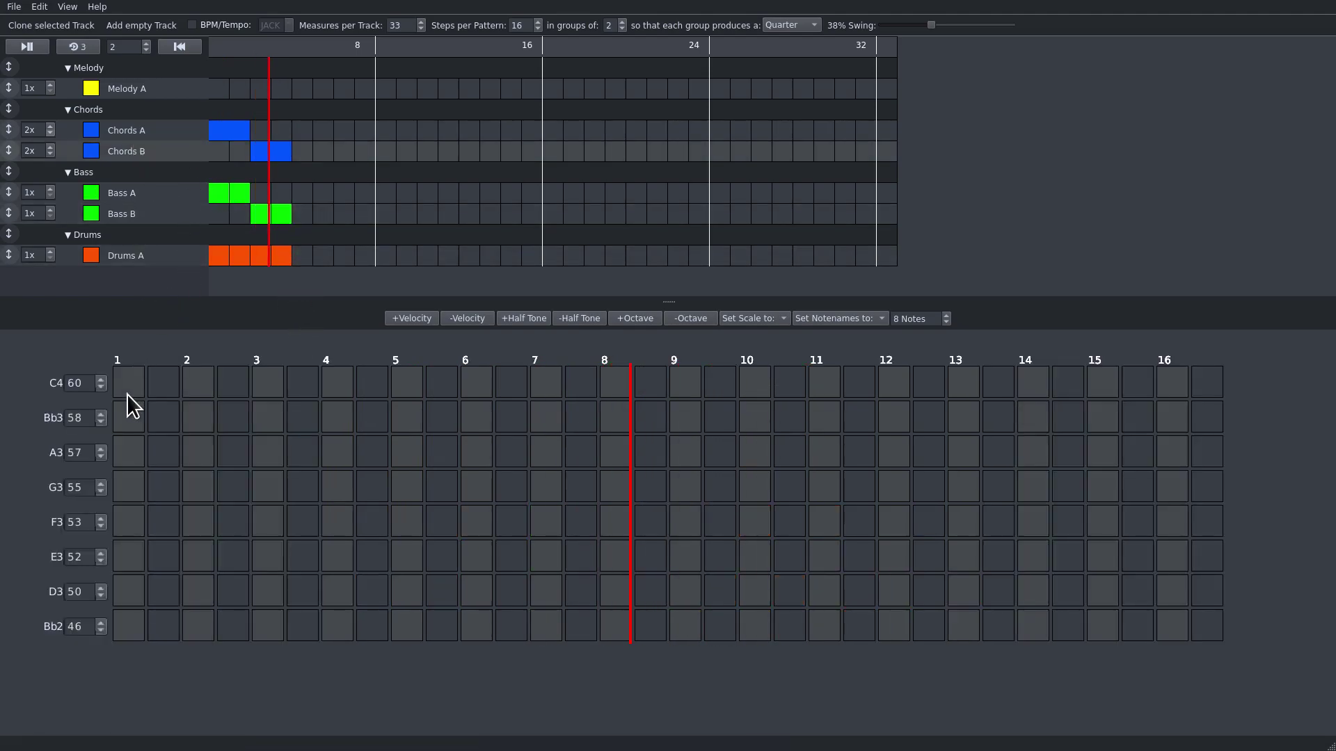
Hold F3, Ab2 and C4 across all 16 steps of Chords B
left_click_drag(133, 520, 1287, 534)
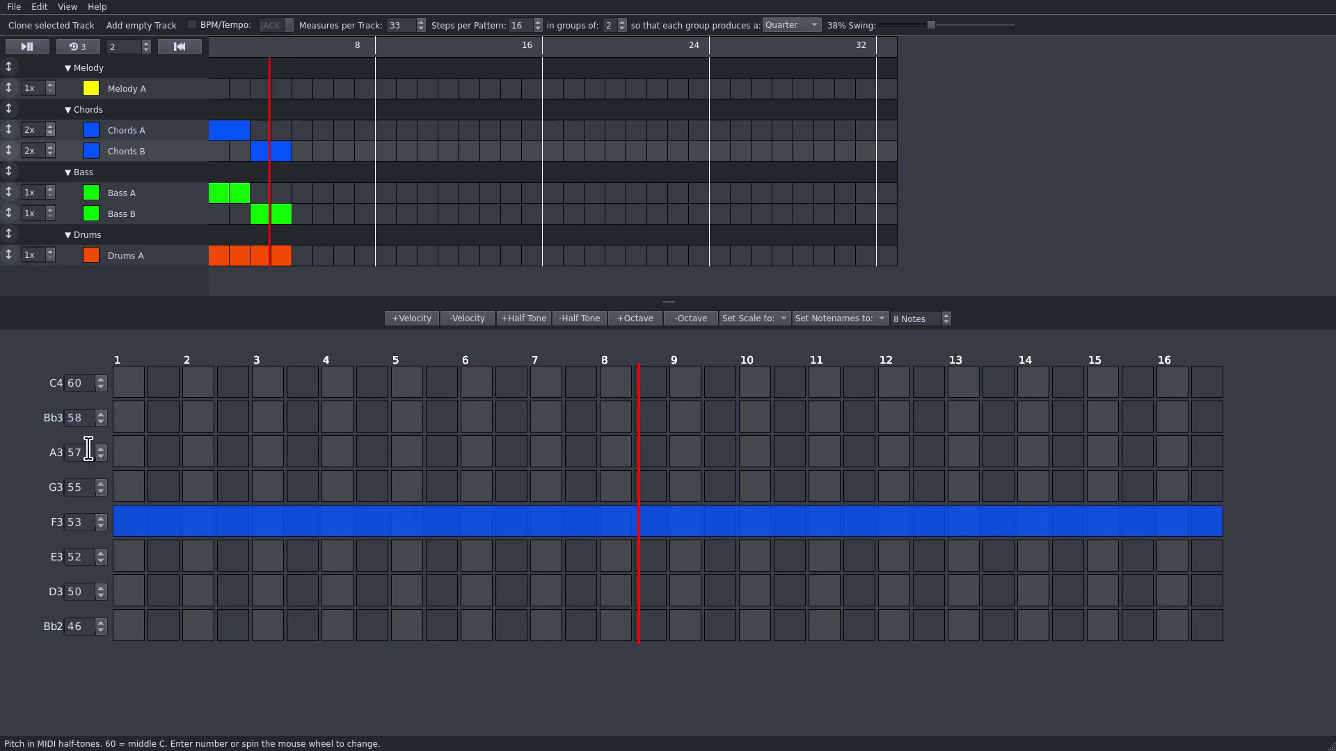
scroll(78, 453, "down", 1)
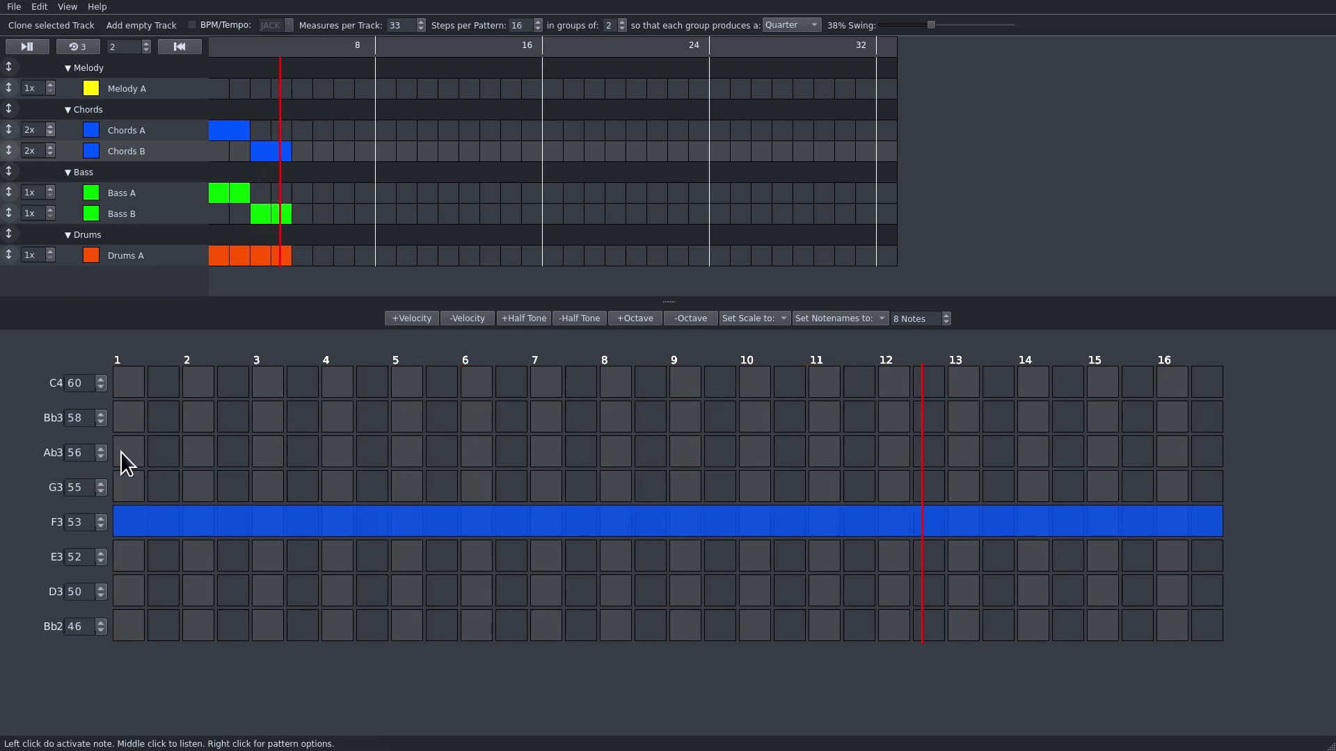
left_click_drag(120, 452, 1301, 453)
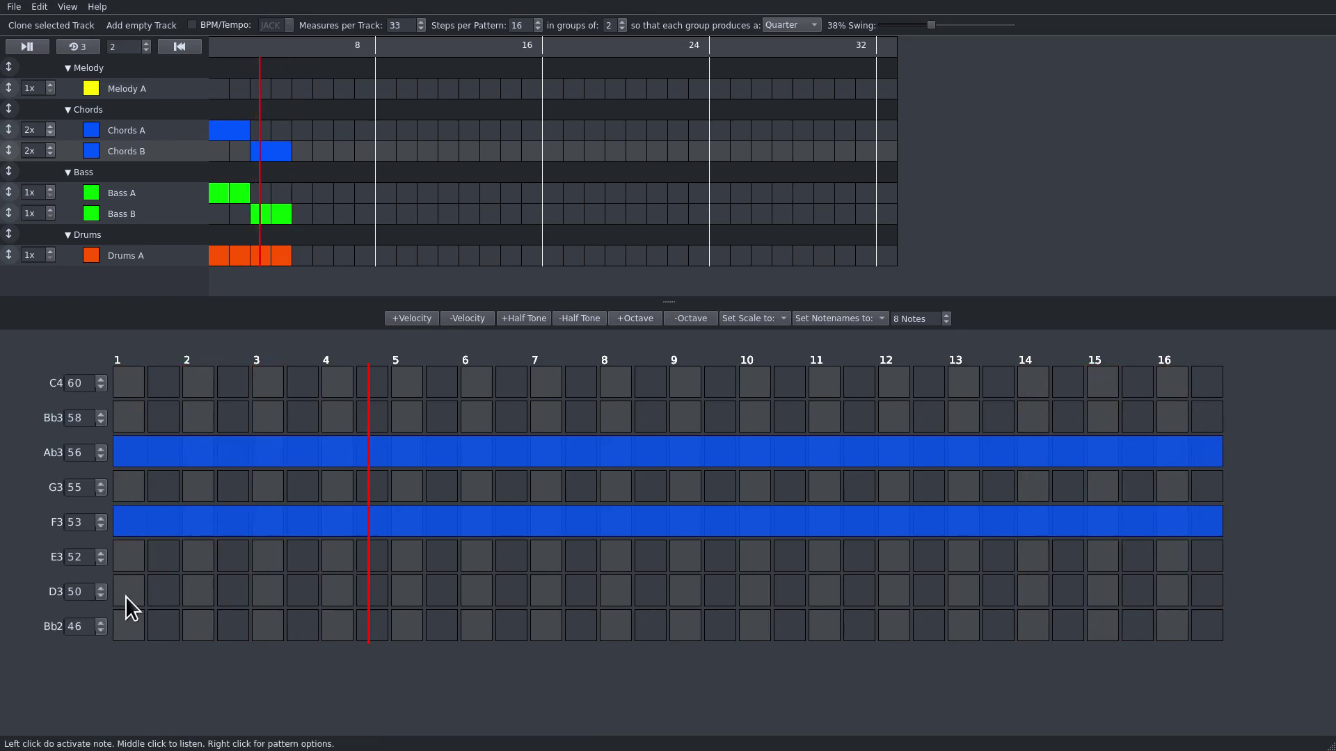
left_click(139, 453)
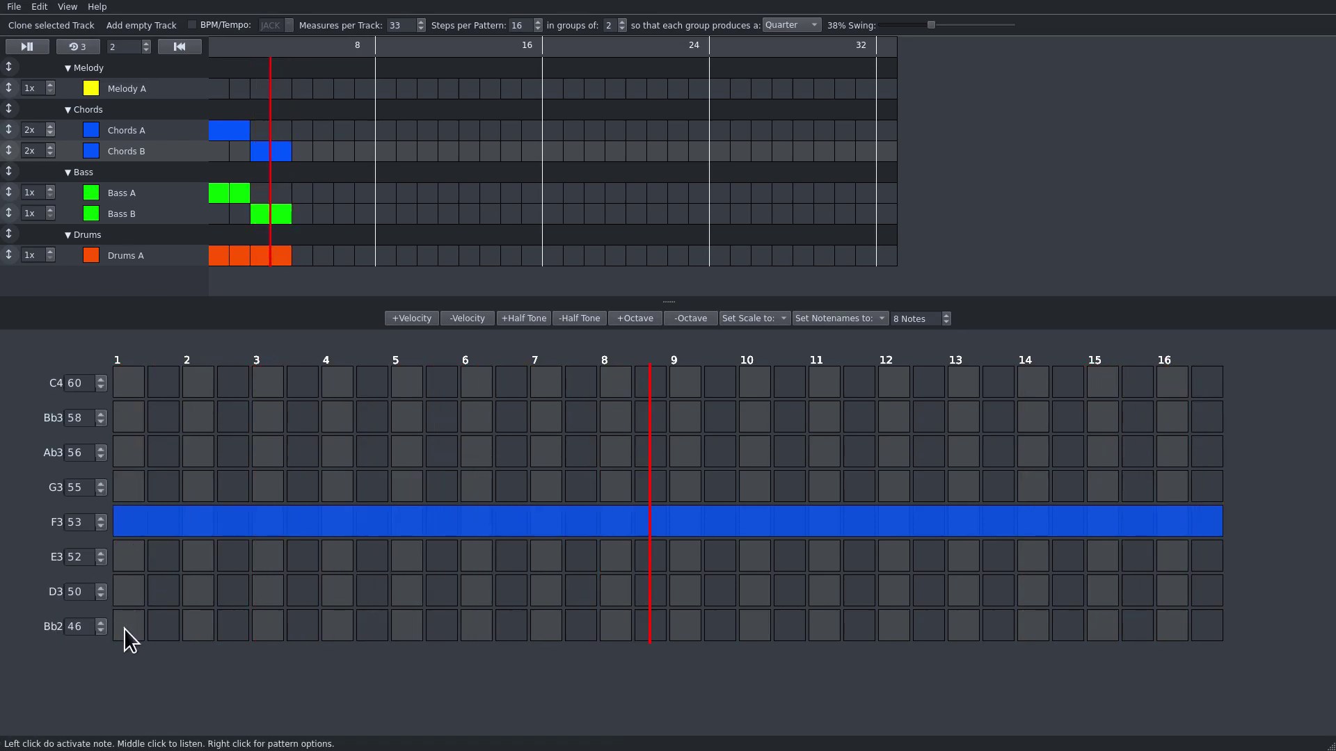
scroll(82, 626, "down", 1)
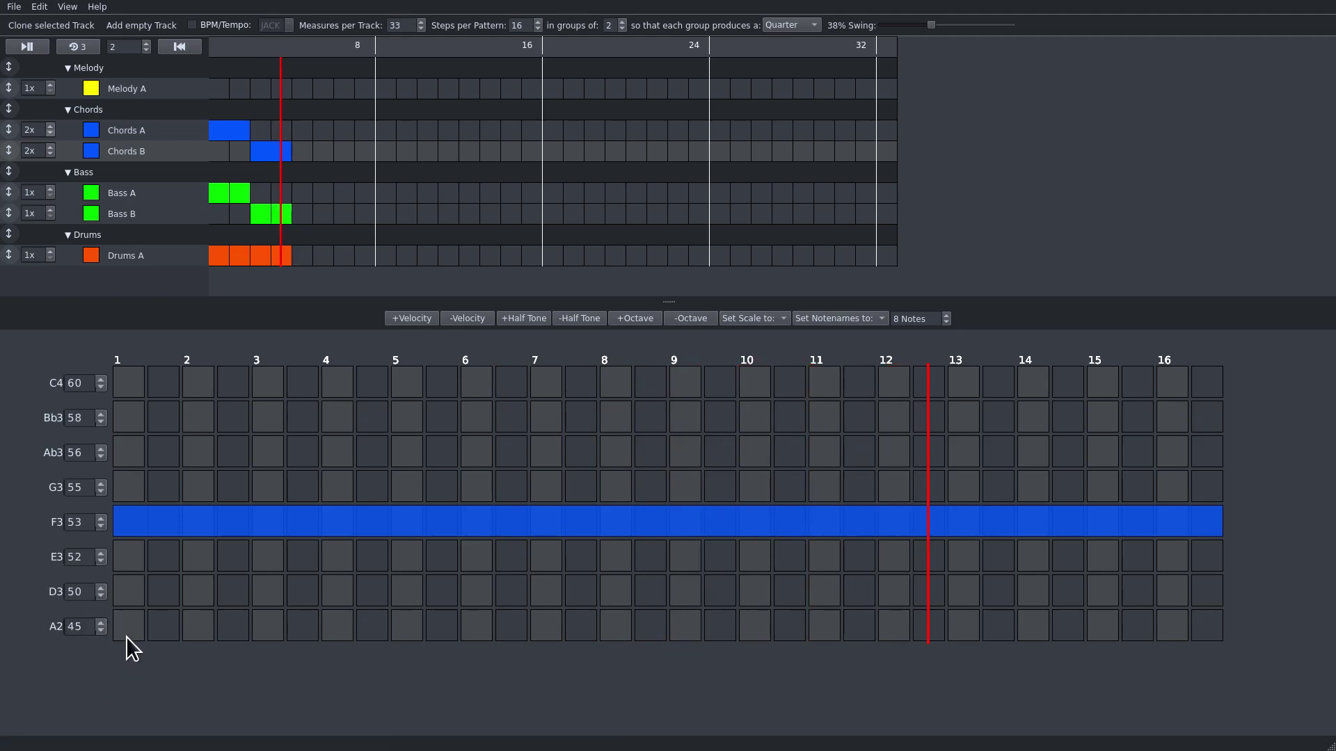
scroll(82, 626, "down", 1)
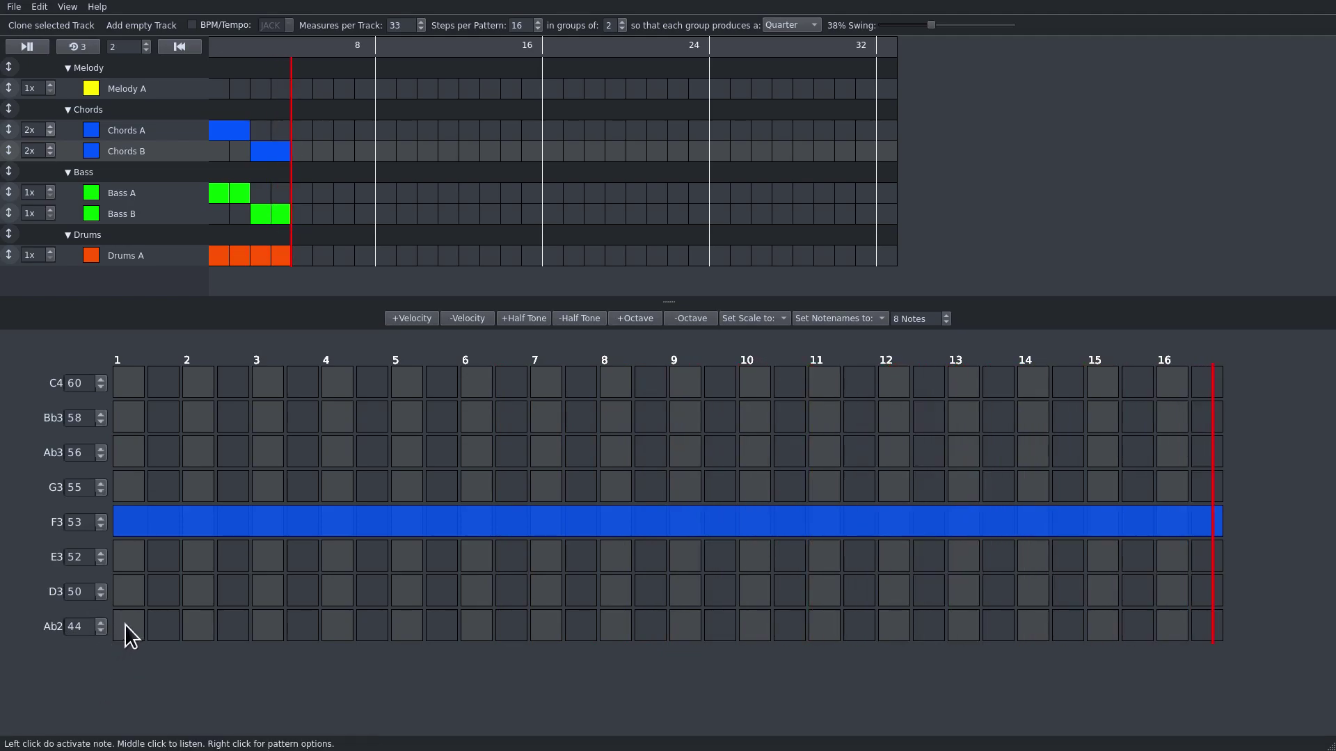
left_click_drag(124, 624, 1273, 626)
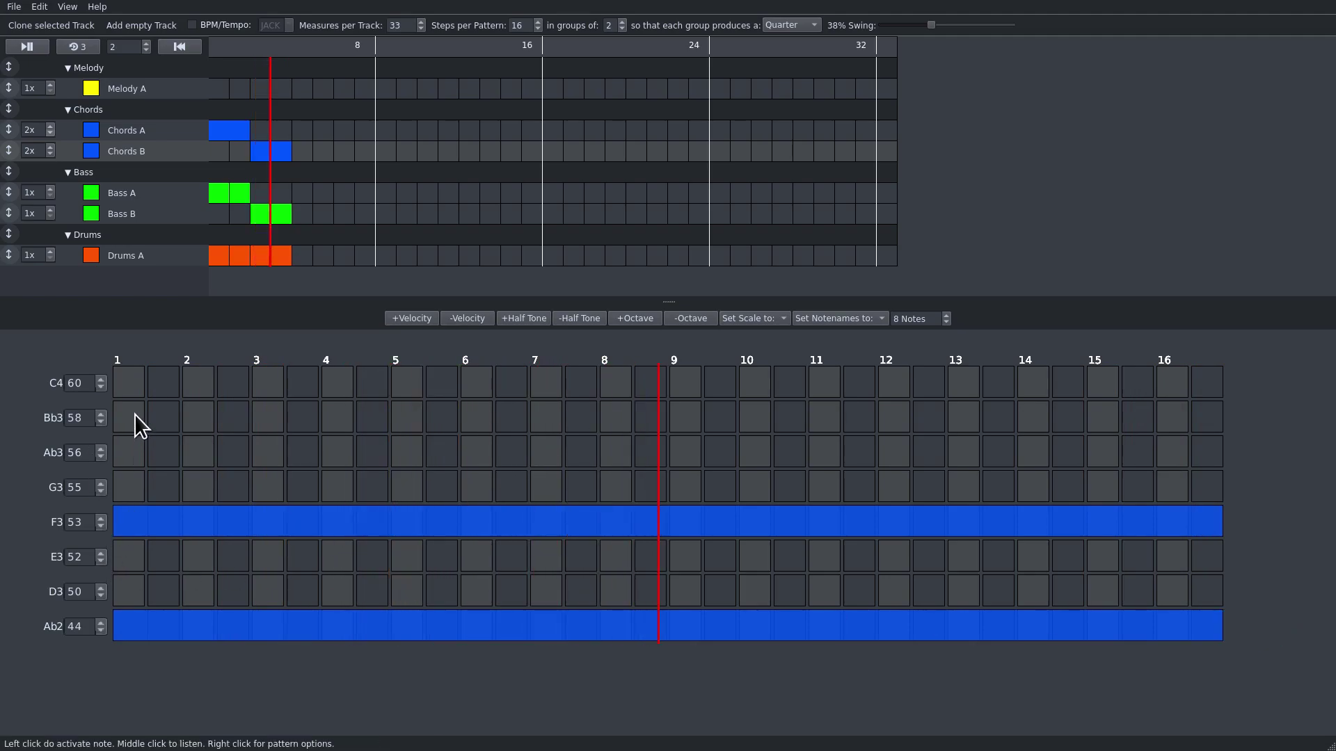
left_click_drag(128, 386, 1240, 407)
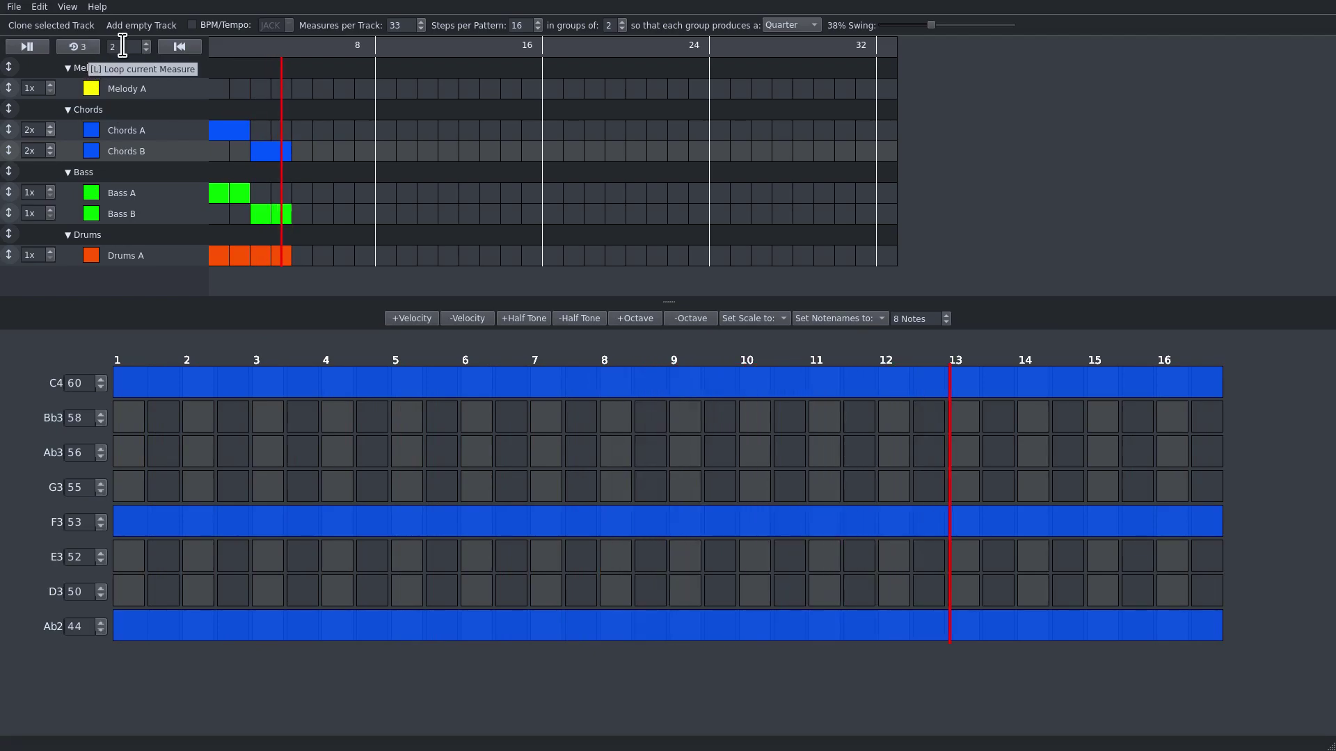
Rewind to the song's beginning and switch off Loop current Measure
left_click(173, 47)
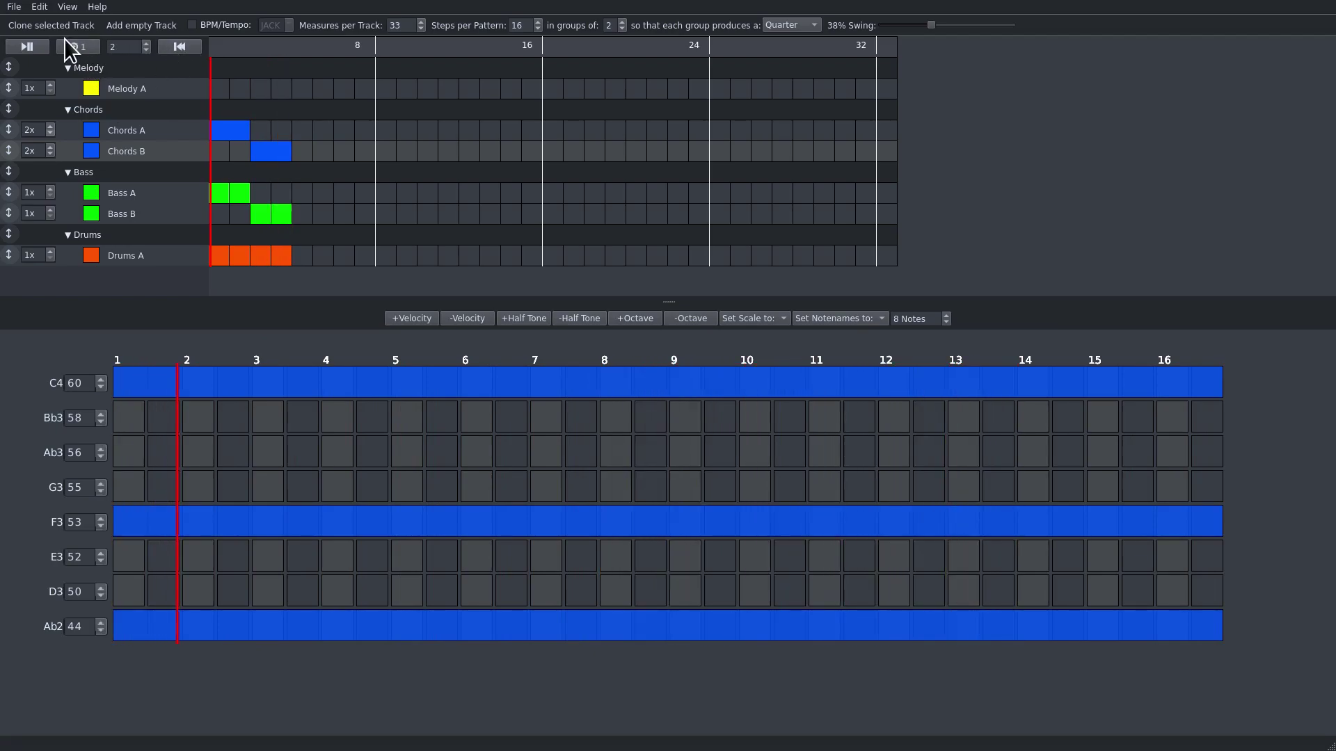
left_click(175, 47)
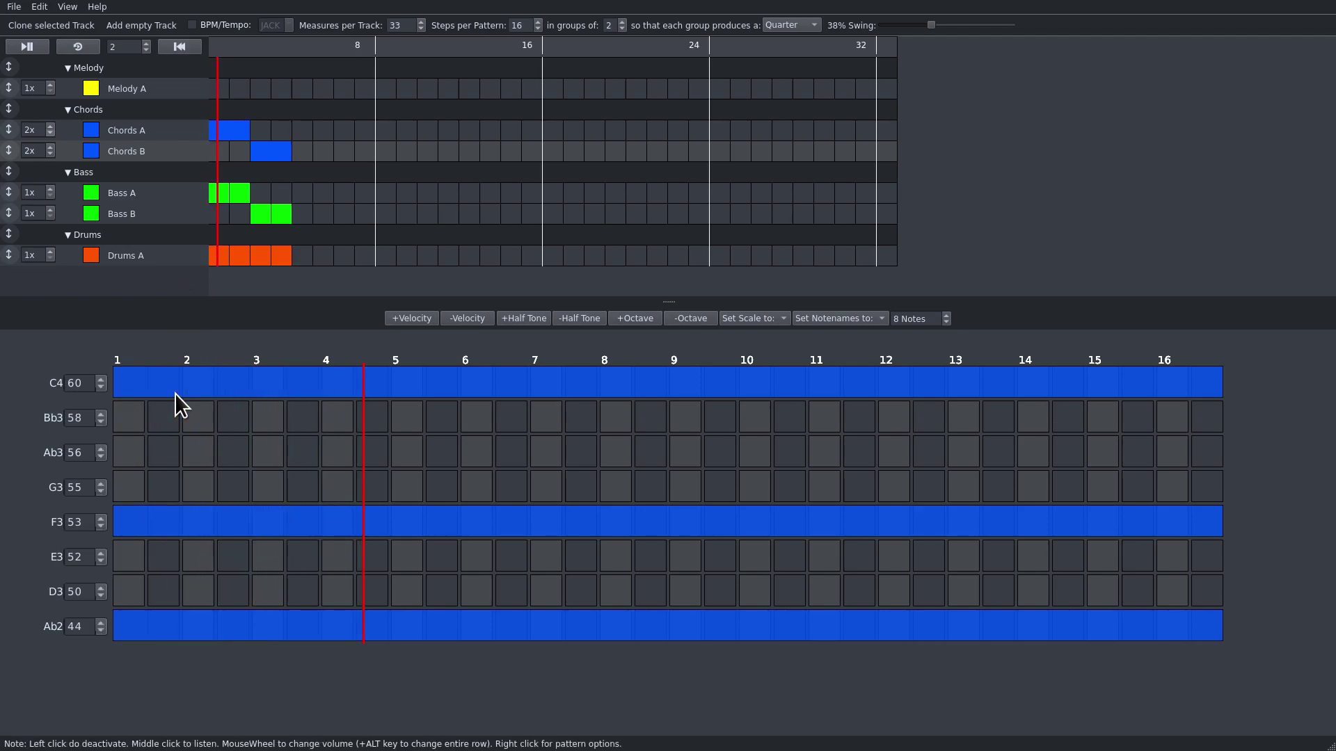